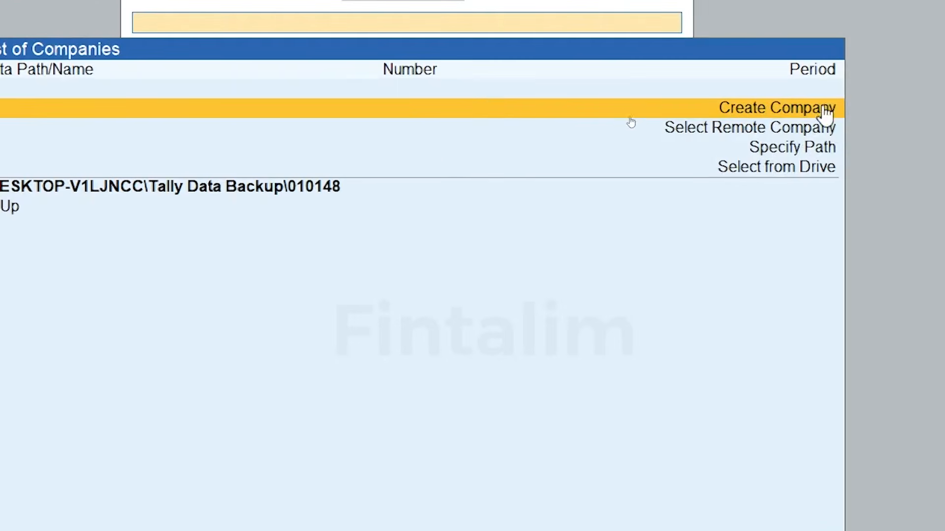
Begin a new company and return to its Company Data Path field
{"action": "left_click", "coordinate": [760, 107]}
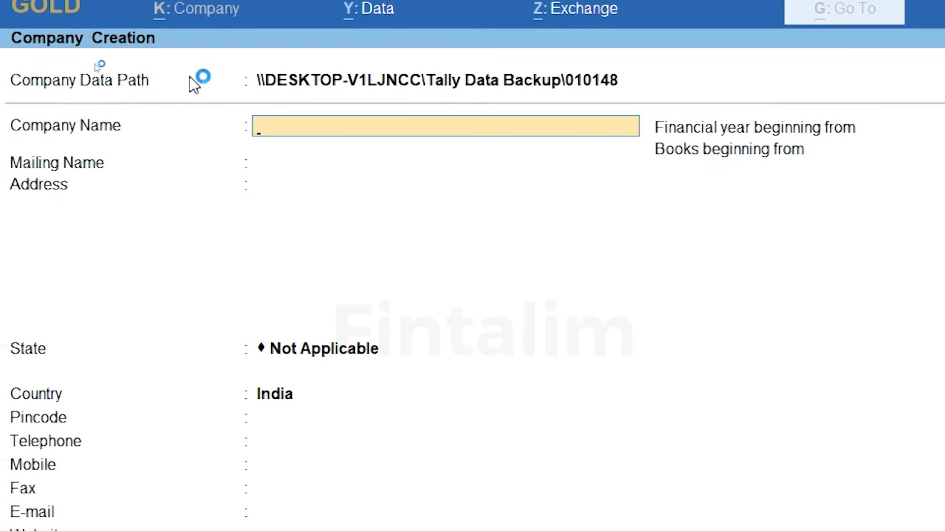
{"action": "key", "text": "BackSpace"}
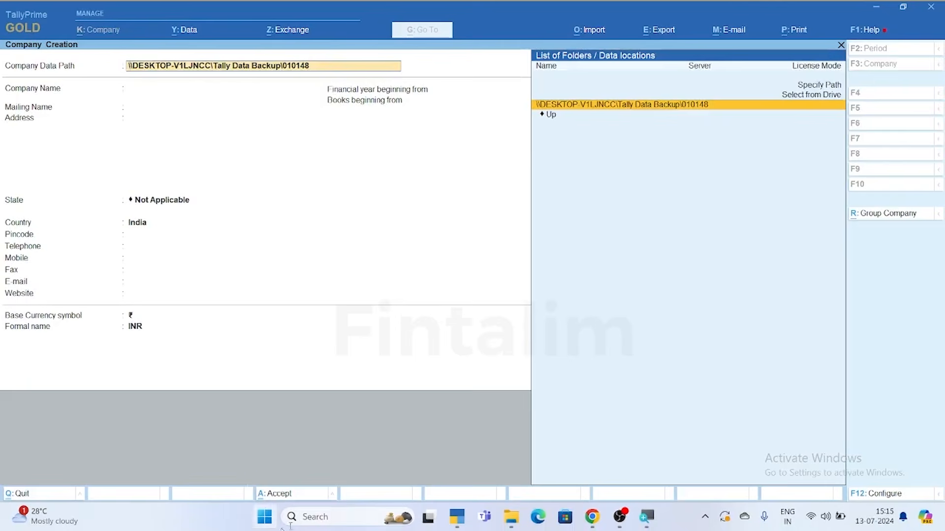
In File Explorer, make a new folder 'anupama' on Local Disk (C:) and open it
{"action": "left_click", "coordinate": [514, 522]}
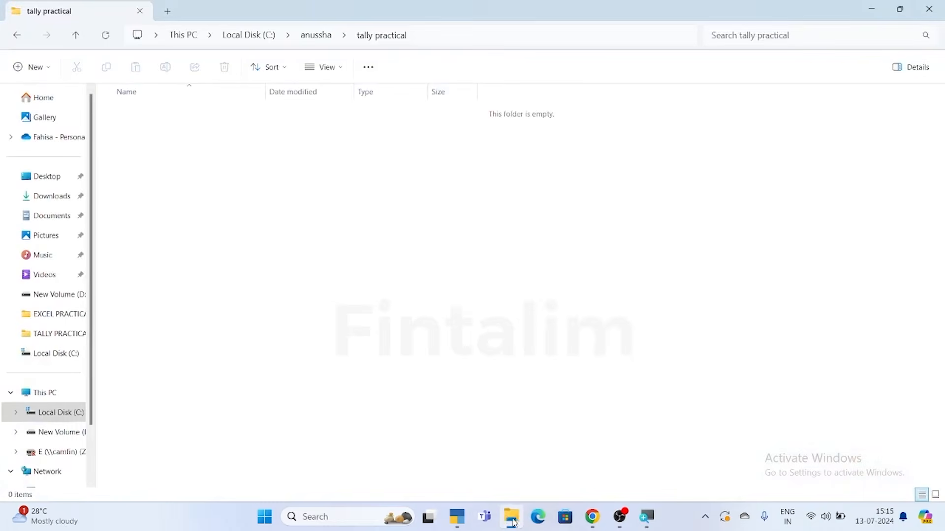
{"action": "left_click", "coordinate": [58, 353]}
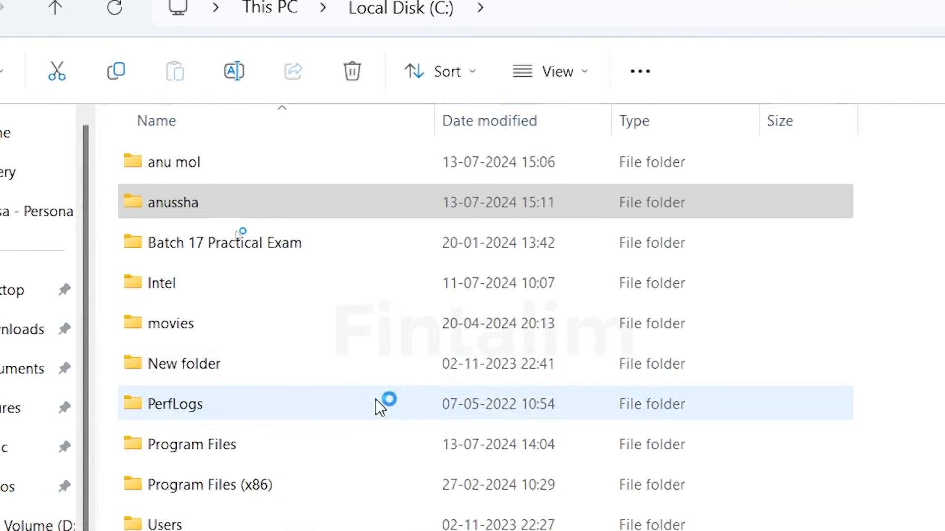
{"action": "right_click", "coordinate": [197, 193]}
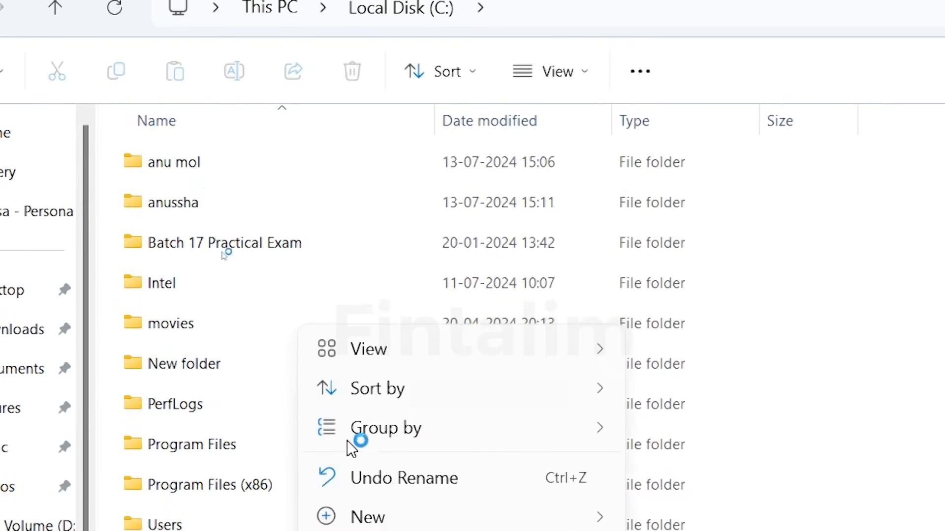
{"action": "mouse_move", "coordinate": [368, 521]}
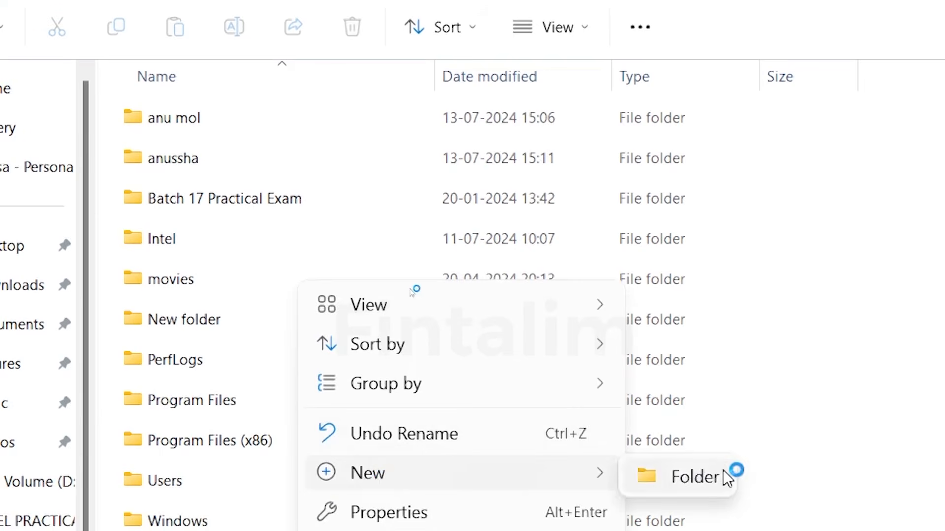
{"action": "left_click", "coordinate": [711, 477]}
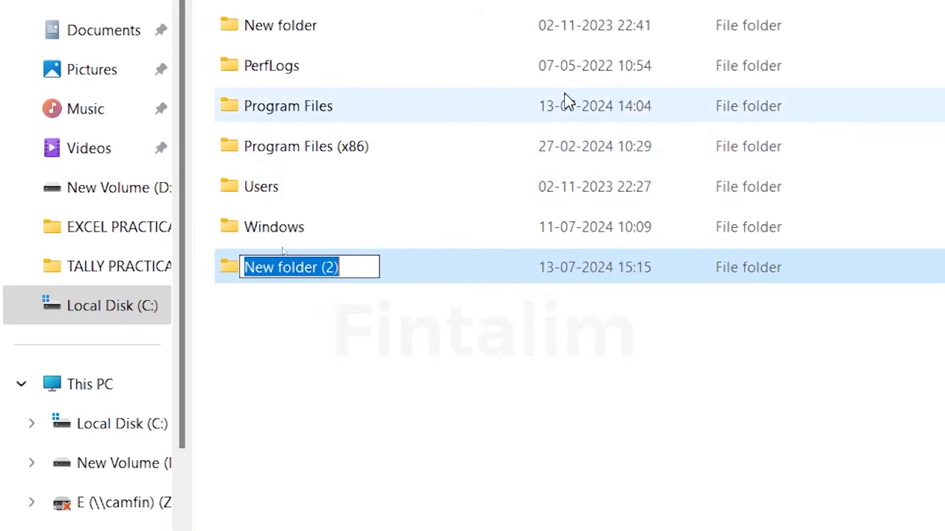
{"action": "type", "text": "a"}
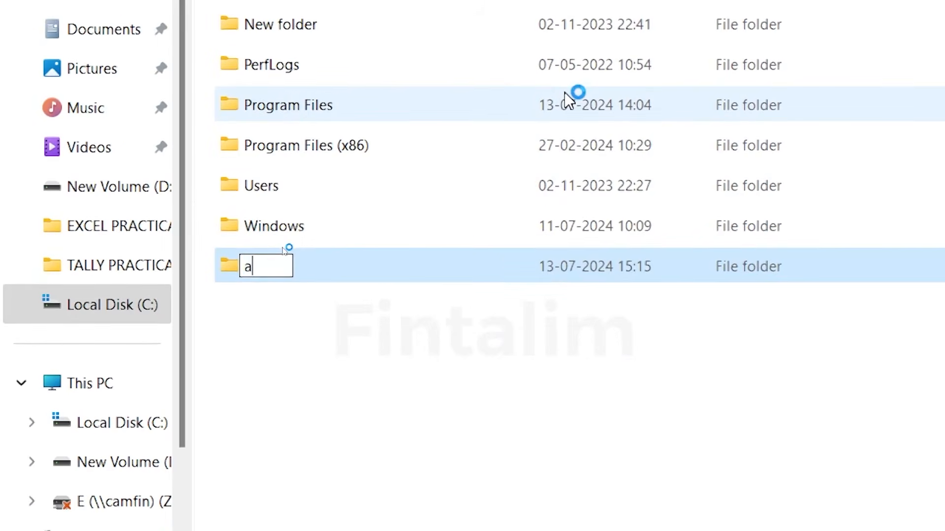
{"action": "type", "text": "nupama"}
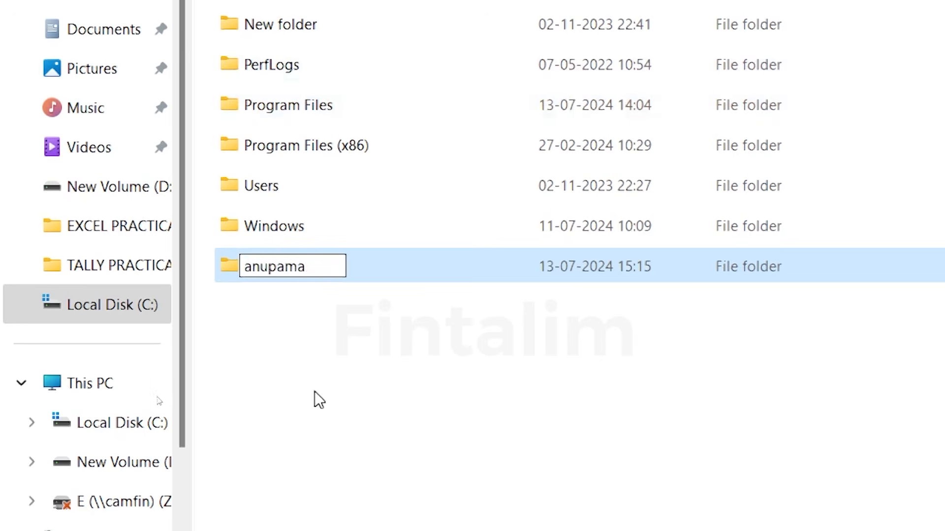
{"action": "key", "text": "Return"}
{"action": "double_click", "coordinate": [270, 266]}
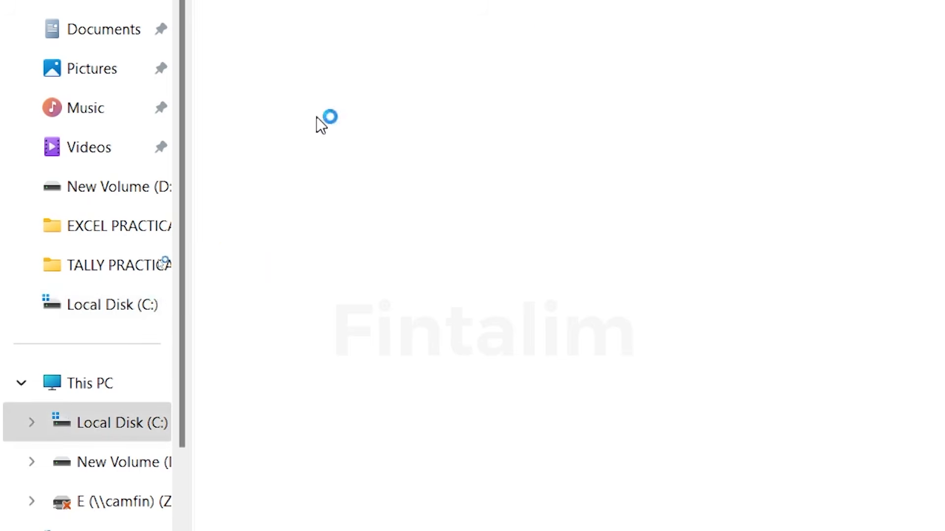
Add a subfolder 'tally practical' inside anupama and open it
{"action": "right_click", "coordinate": [156, 149]}
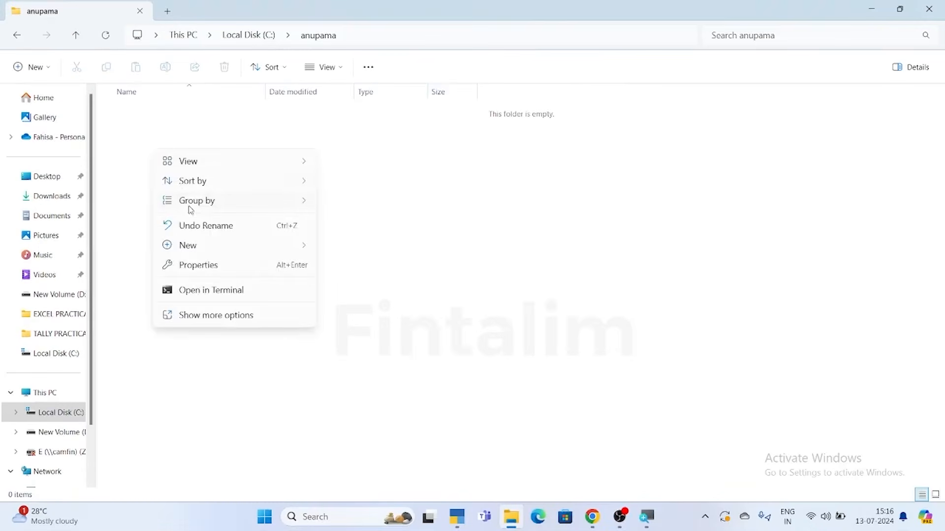
{"action": "mouse_move", "coordinate": [196, 248]}
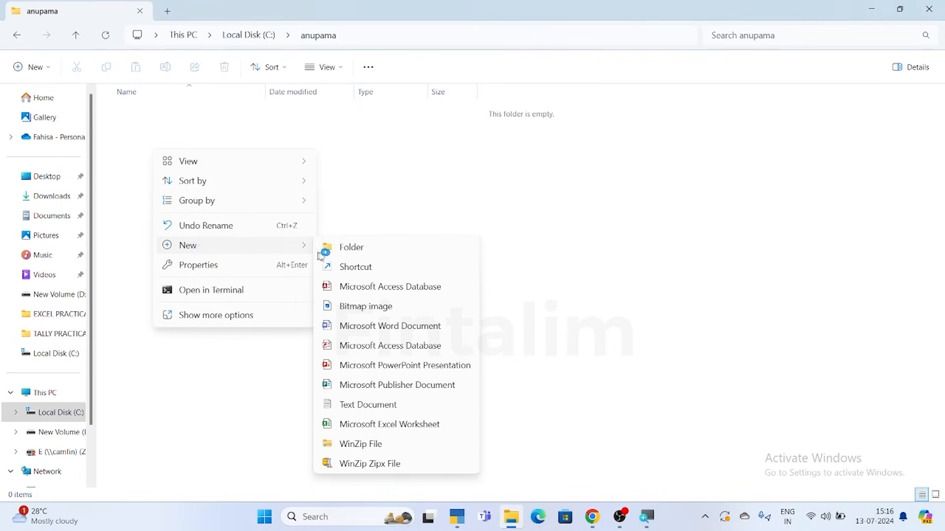
{"action": "left_click", "coordinate": [344, 248]}
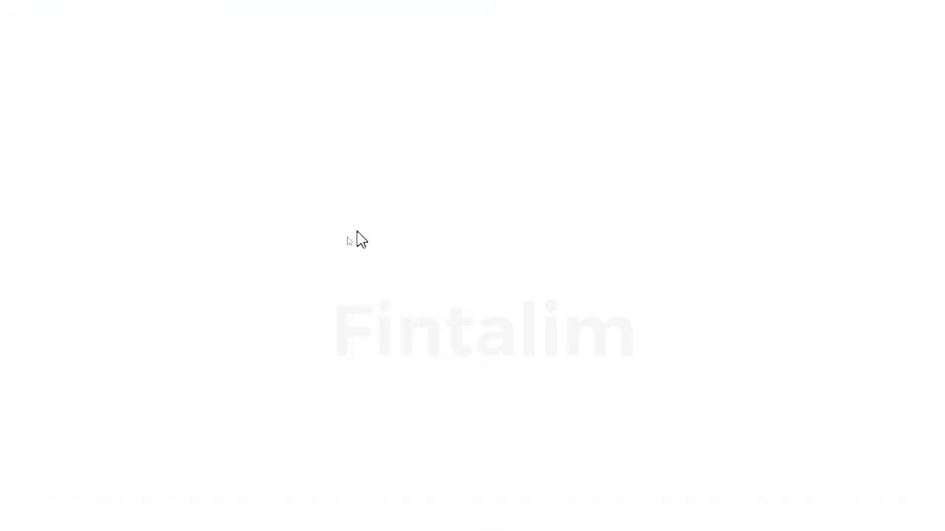
{"action": "type", "text": "t"}
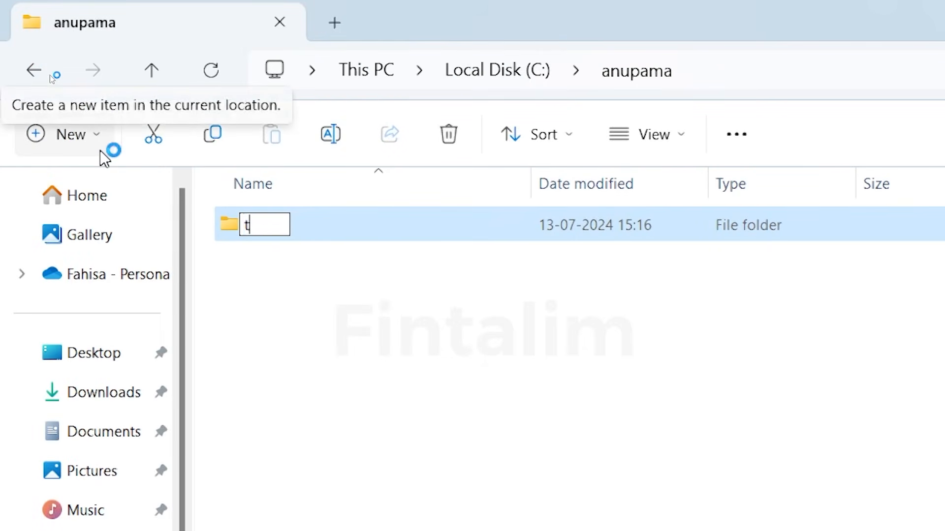
{"action": "type", "text": "ally p"}
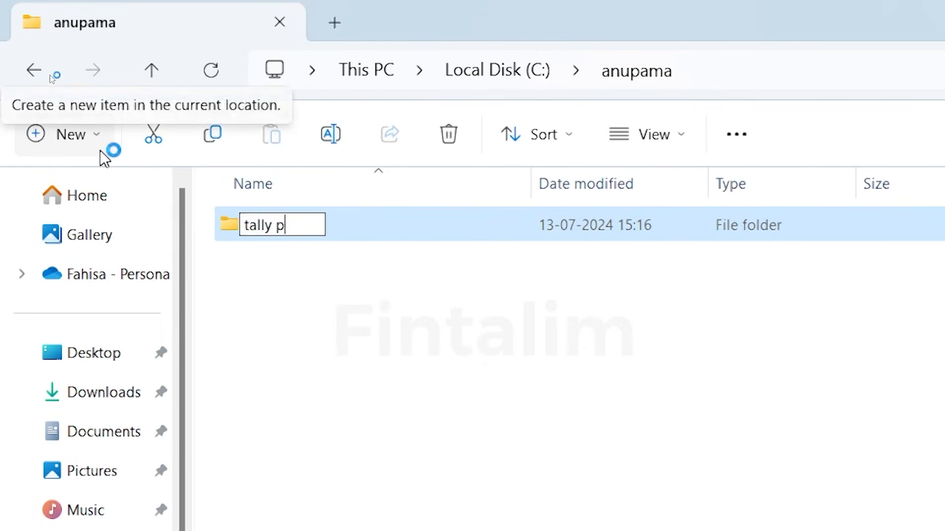
{"action": "type", "text": "racti"}
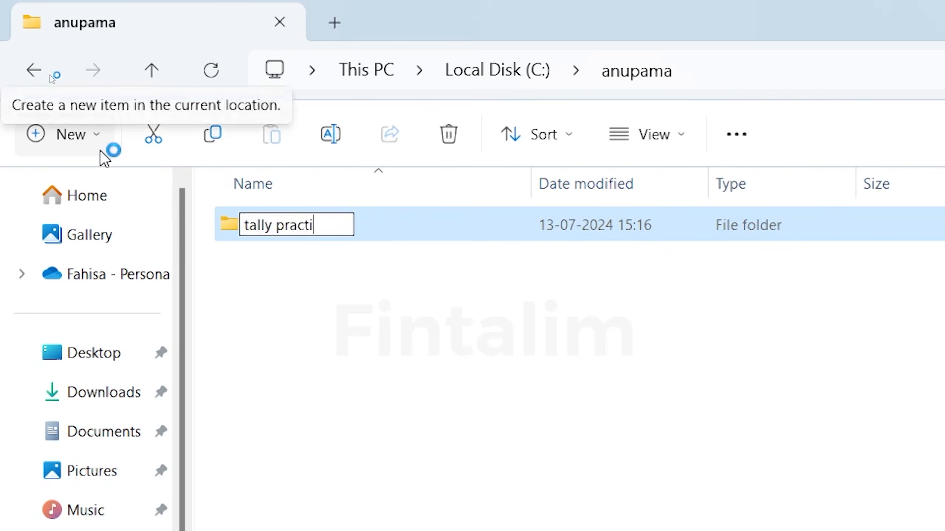
{"action": "type", "text": "cal"}
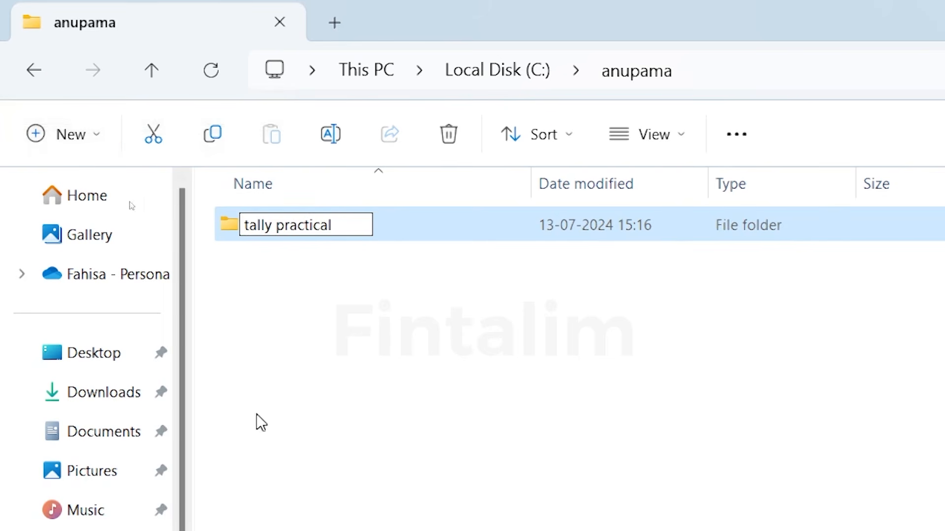
{"action": "left_click", "coordinate": [307, 267]}
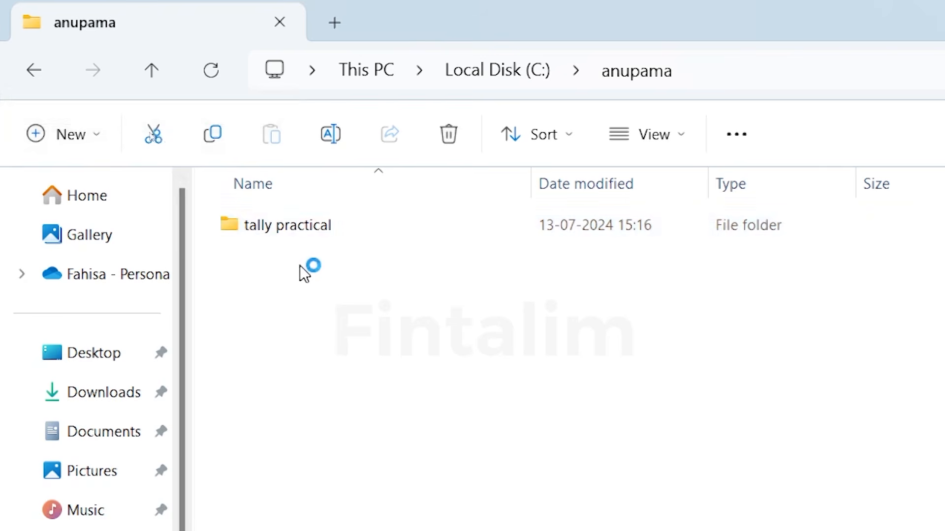
{"action": "double_click", "coordinate": [288, 224]}
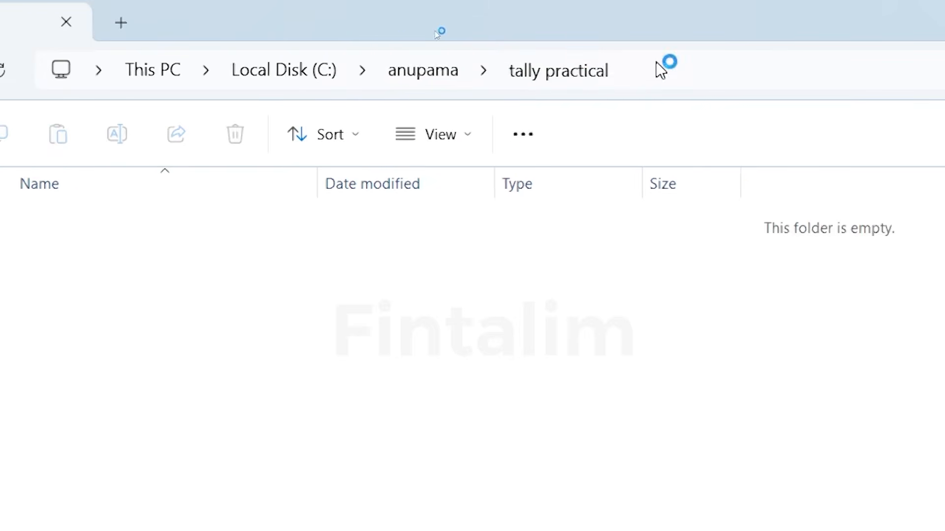
Copy the tally practical folder path from the address bar, then minimize File Explorer
{"action": "left_click", "coordinate": [658, 64]}
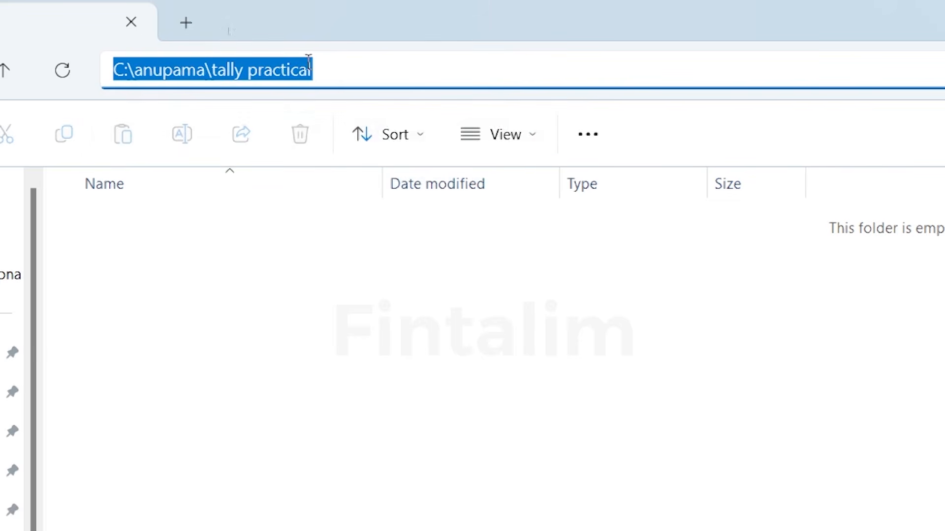
{"action": "right_click", "coordinate": [310, 64]}
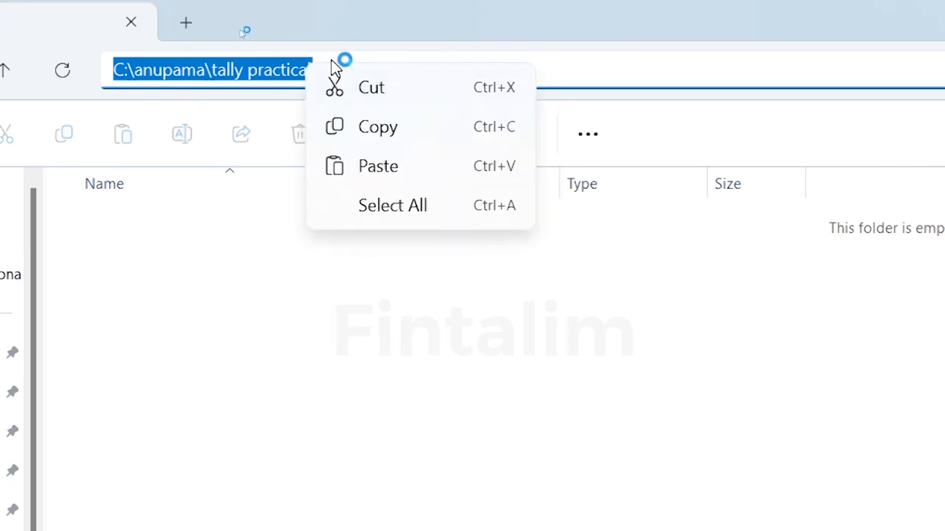
{"action": "left_click", "coordinate": [332, 60]}
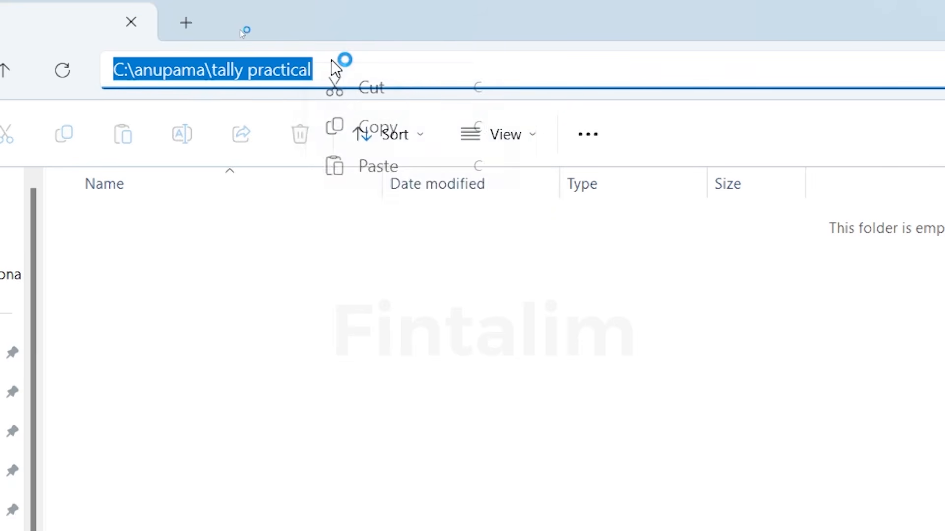
{"action": "right_click", "coordinate": [332, 60]}
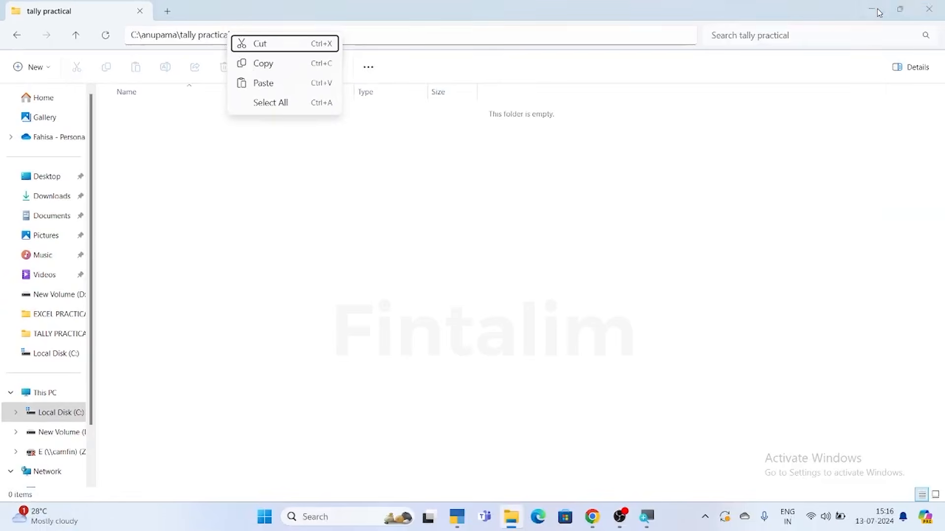
{"action": "left_click", "coordinate": [879, 13]}
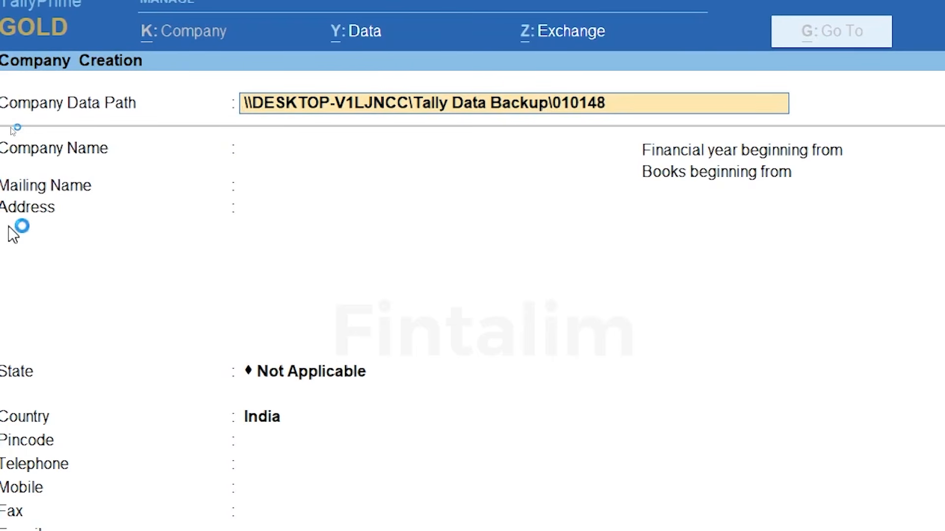
Paste C:\anupama\tally practical as the data path and type the company name Fin THalim
{"action": "key", "text": "ctrl+alt+v"}
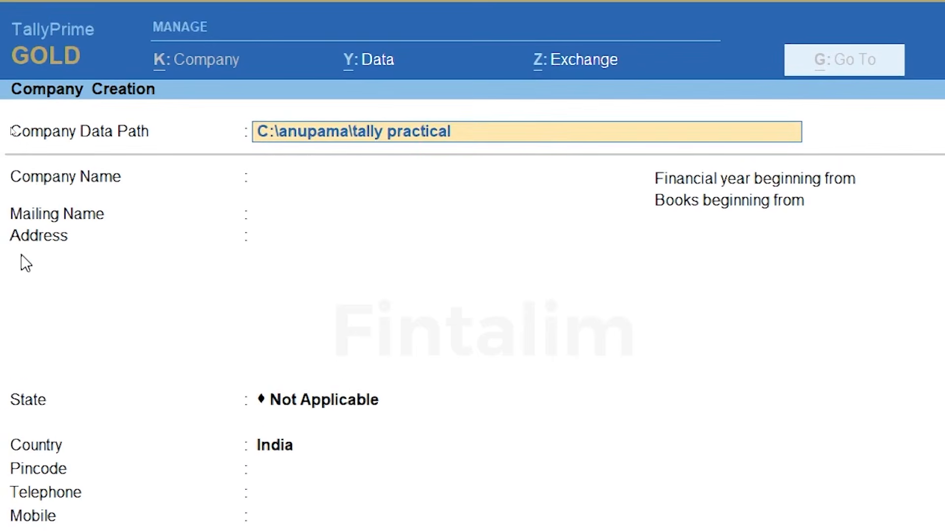
{"action": "key", "text": "Return"}
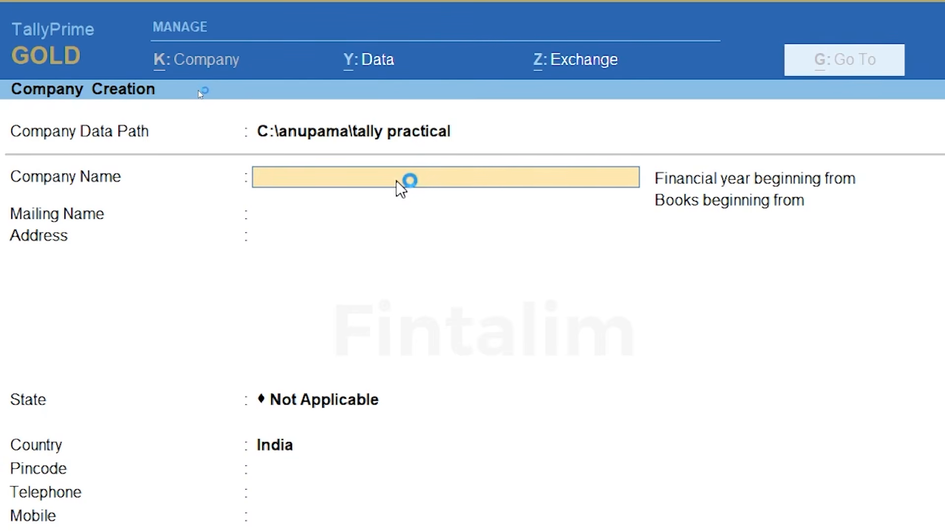
{"action": "type", "text": "Fin THa"}
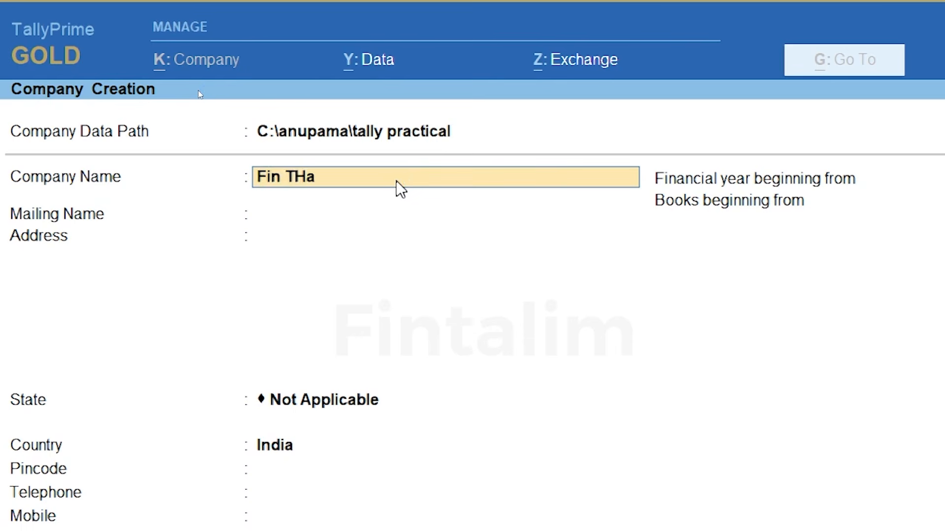
{"action": "type", "text": "lim"}
{"action": "key", "text": "Return"}
{"action": "key", "text": "Return"}
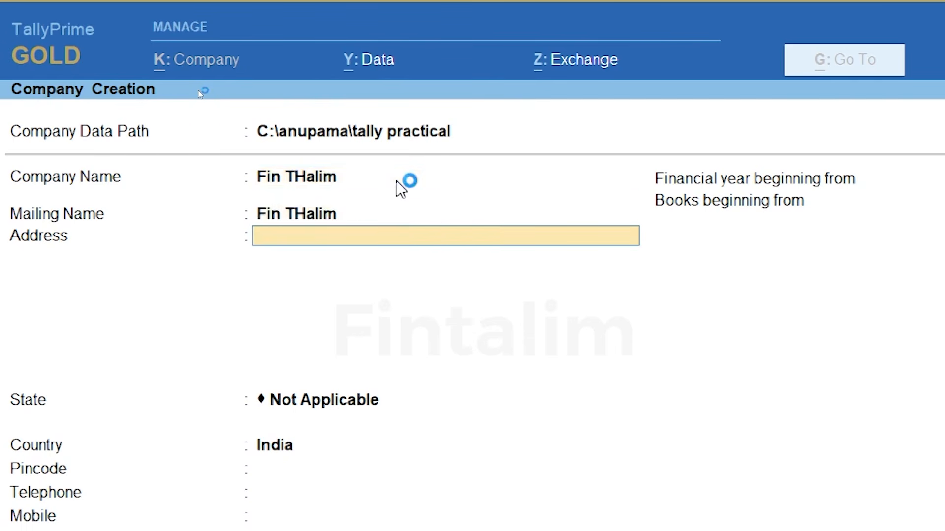
{"action": "type", "text": "Manjeri"}
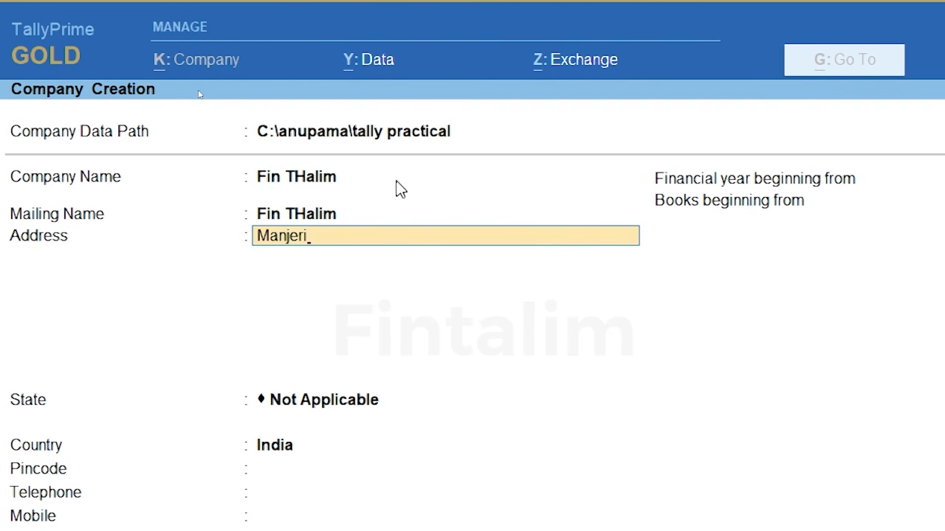
{"action": "type", "text": ", Malapp"}
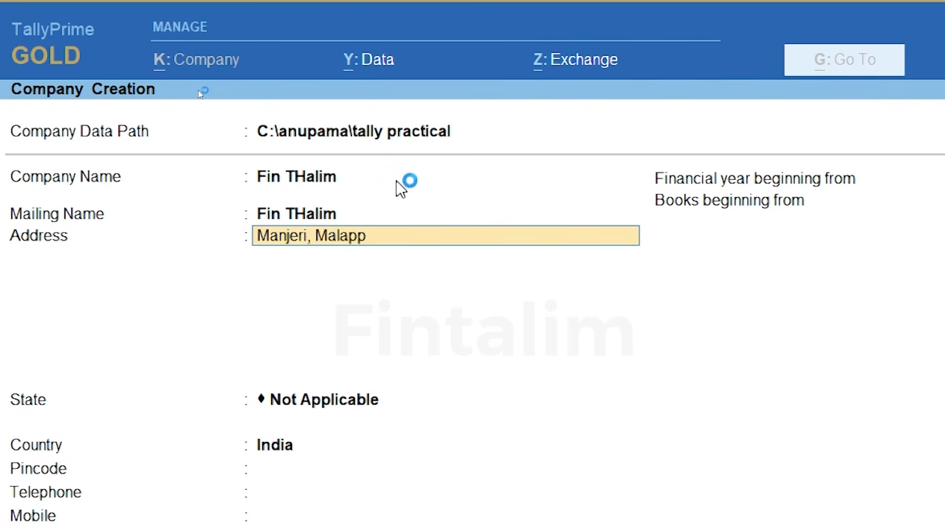
{"action": "type", "text": "uram"}
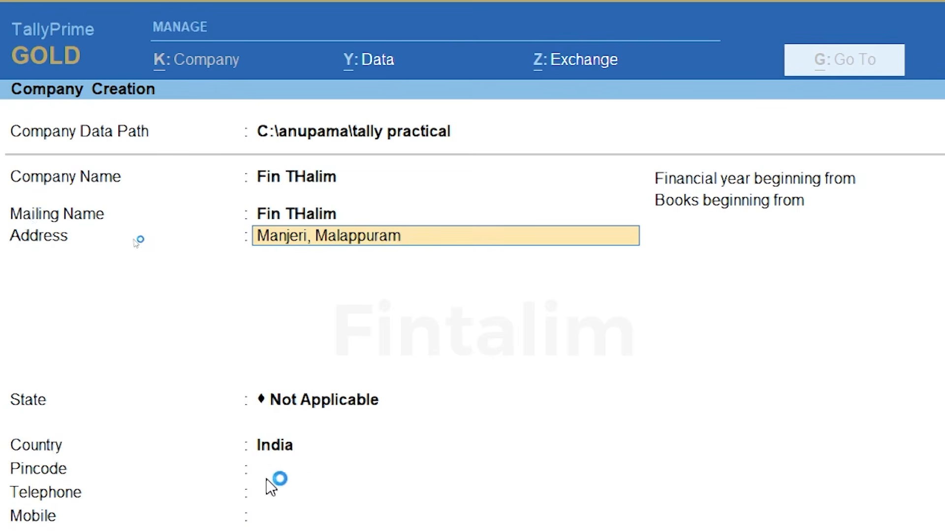
{"action": "key", "text": "Return"}
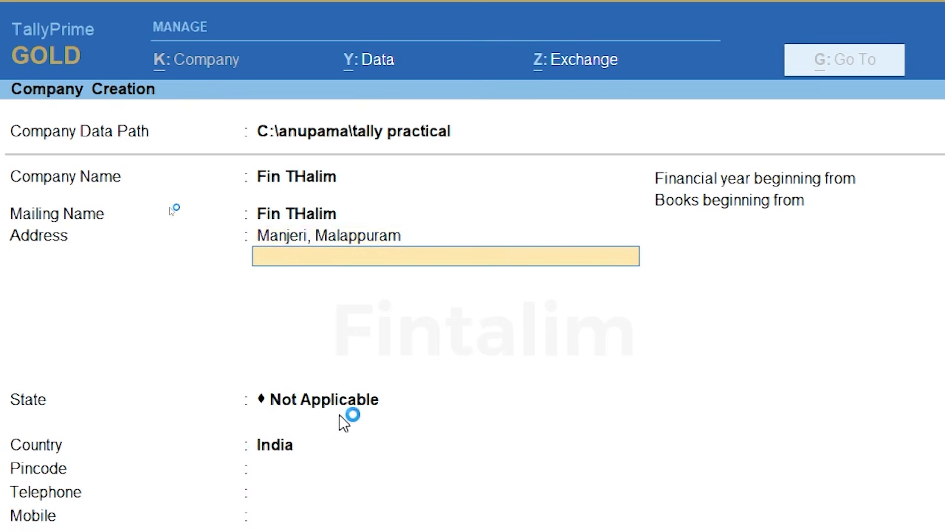
{"action": "key", "text": "Return"}
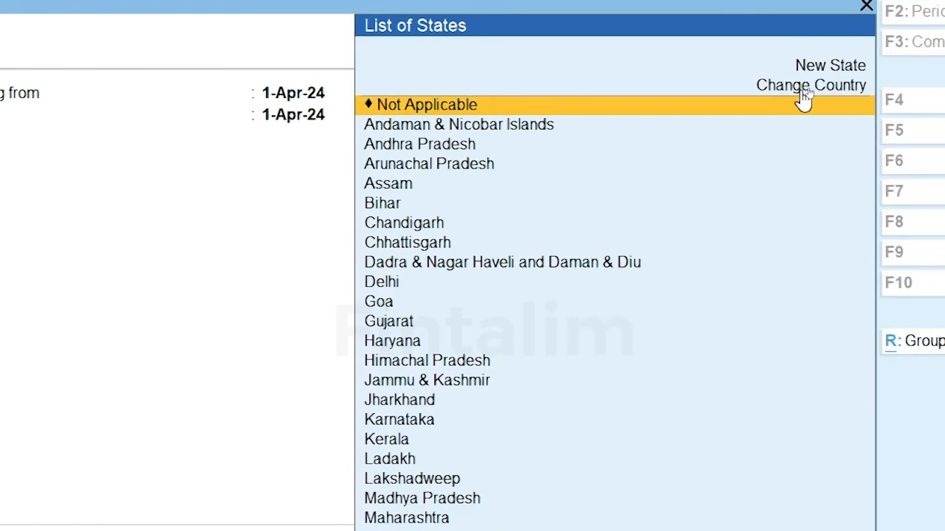
Change the company's country to Saudi Arabia
{"action": "left_click", "coordinate": [807, 86]}
{"action": "left_click", "coordinate": [801, 88]}
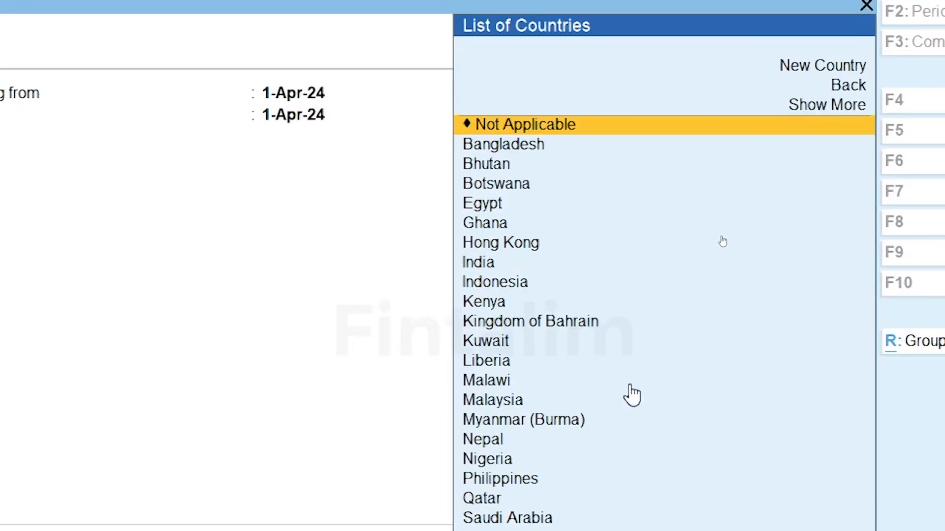
{"action": "key", "text": "Down"}
{"action": "key", "text": "Down"}
{"action": "key", "text": "Down"}
{"action": "key", "text": "Down"}
{"action": "key", "text": "Down"}
{"action": "key", "text": "Down"}
{"action": "key", "text": "Down"}
{"action": "key", "text": "Down"}
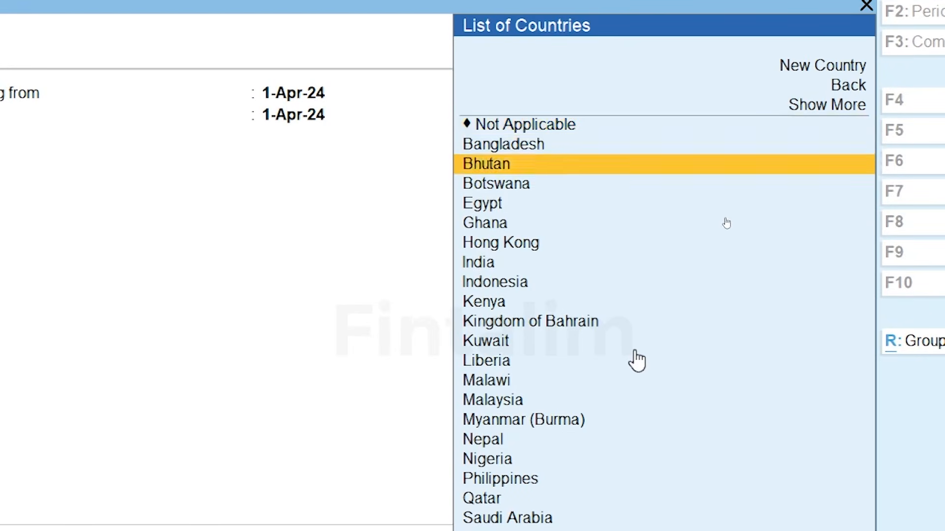
{"action": "key", "text": "Down"}
{"action": "key", "text": "Down"}
{"action": "key", "text": "Down"}
{"action": "key", "text": "Down"}
{"action": "key", "text": "Down"}
{"action": "key", "text": "Down"}
{"action": "key", "text": "Down"}
{"action": "key", "text": "Down"}
{"action": "key", "text": "Down"}
{"action": "key", "text": "Down"}
{"action": "key", "text": "Down"}
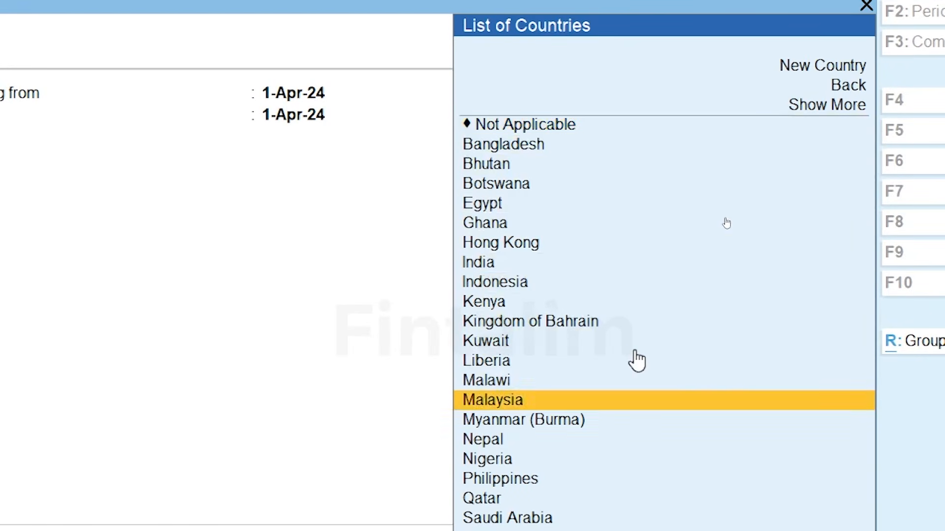
{"action": "key", "text": "Down"}
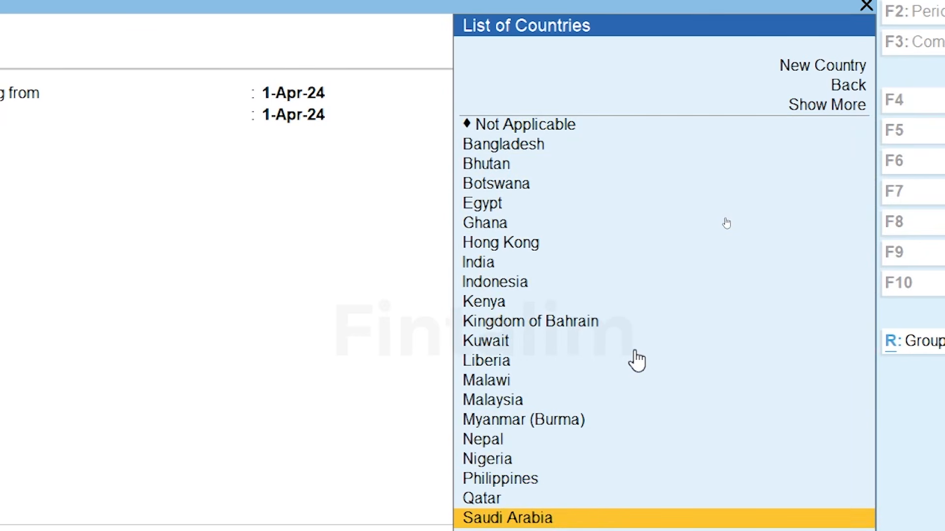
{"action": "key", "text": "Return"}
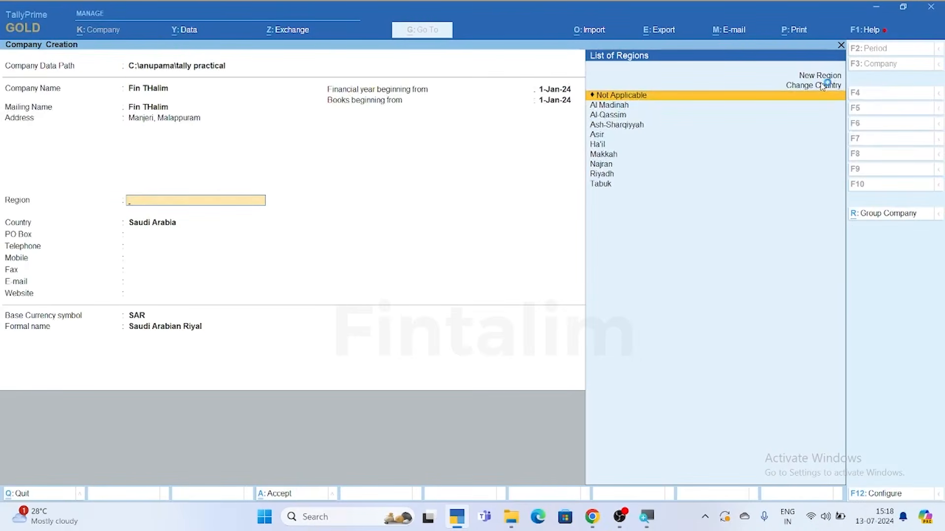
Switch the country back to India and choose Kerala as the state
{"action": "left_click", "coordinate": [821, 86]}
{"action": "left_click", "coordinate": [821, 87]}
{"action": "type", "text": "I"}
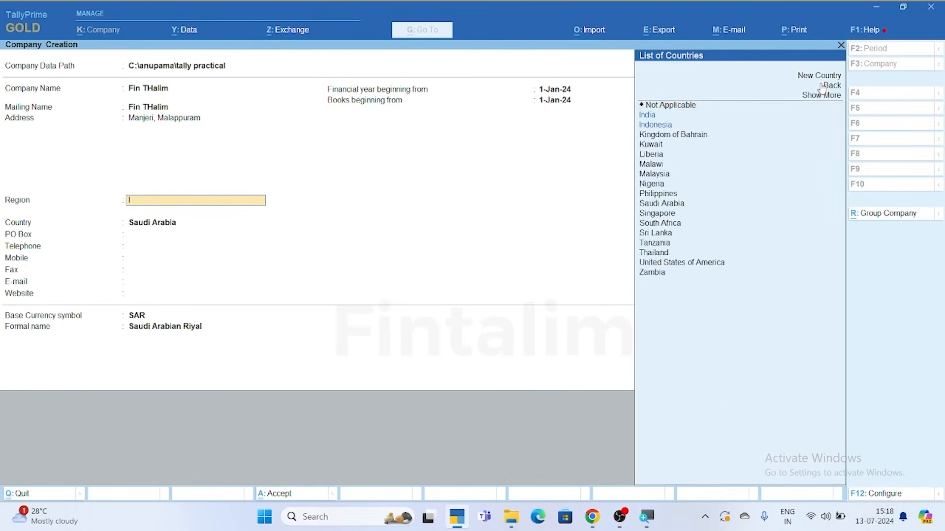
{"action": "type", "text": "nda"}
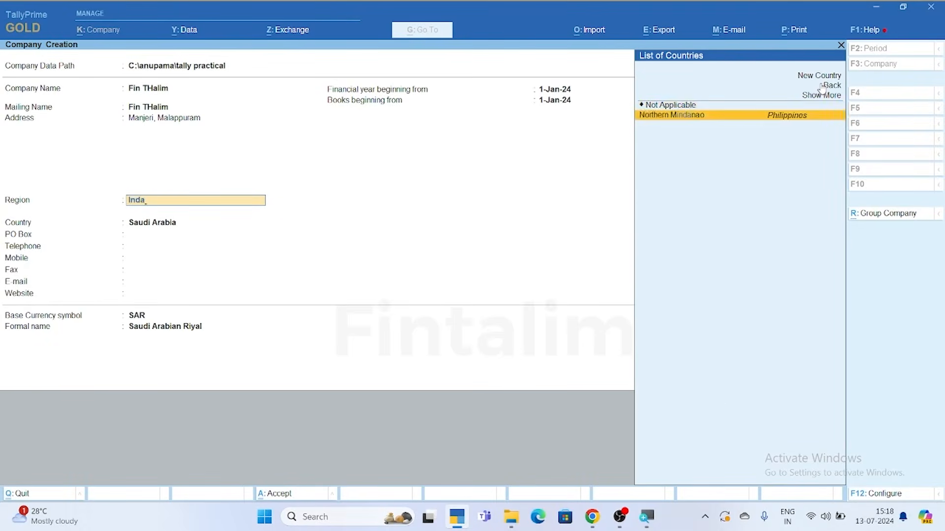
{"action": "key", "text": "BackSpace"}
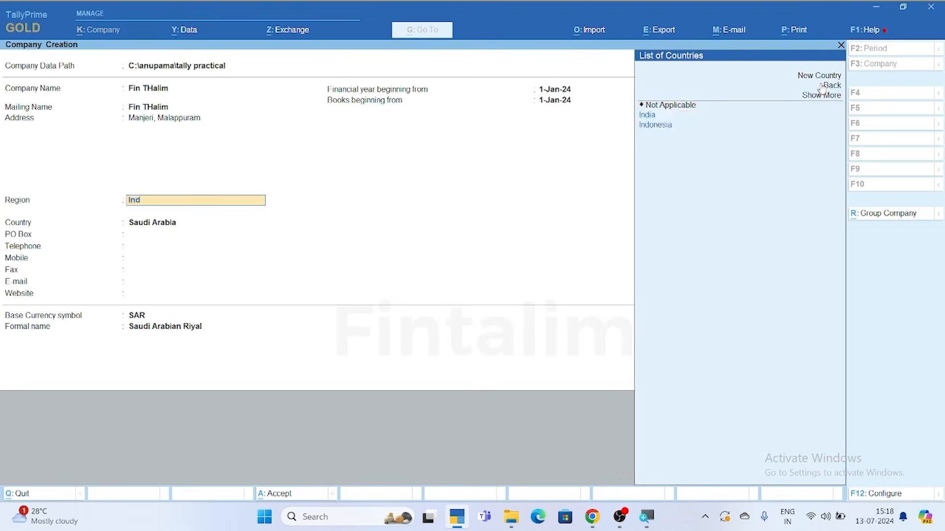
{"action": "key", "text": "Return"}
{"action": "type", "text": "Ker"}
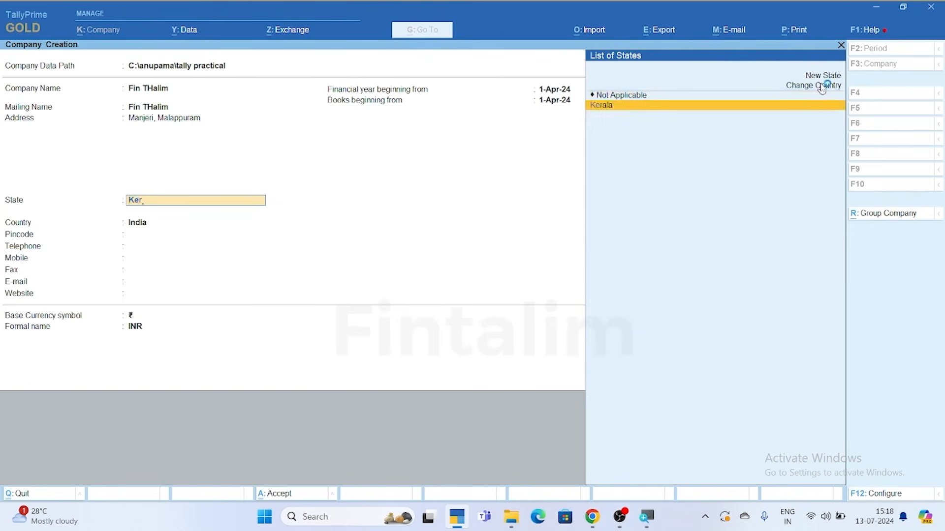
{"action": "key", "text": "Return"}
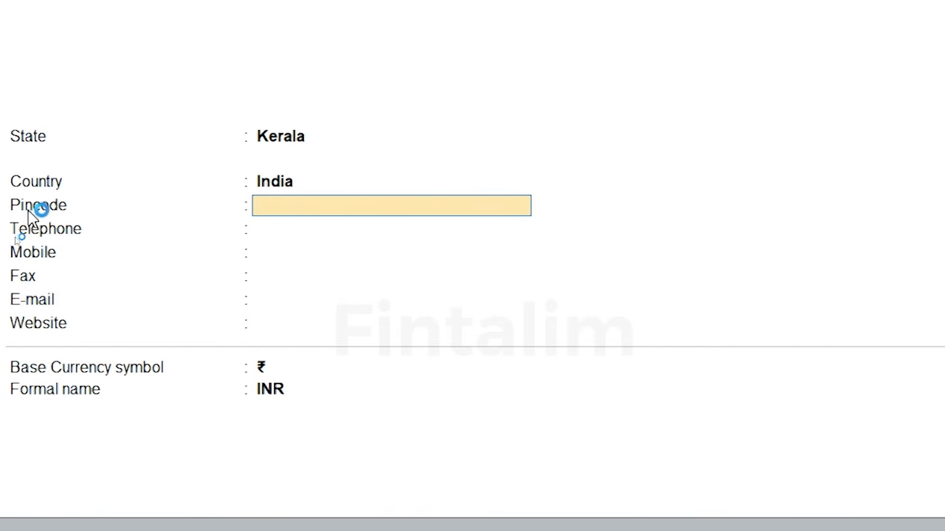
Enter the pincode, mobile number and company e-mail, leaving telephone, fax and website blank
{"action": "key", "text": "Return"}
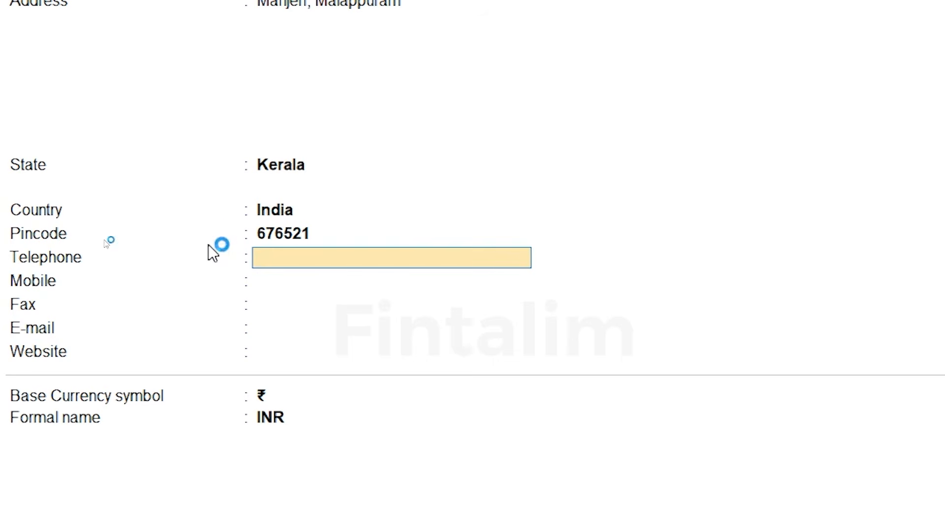
{"action": "key", "text": "Return"}
{"action": "key", "text": "Return"}
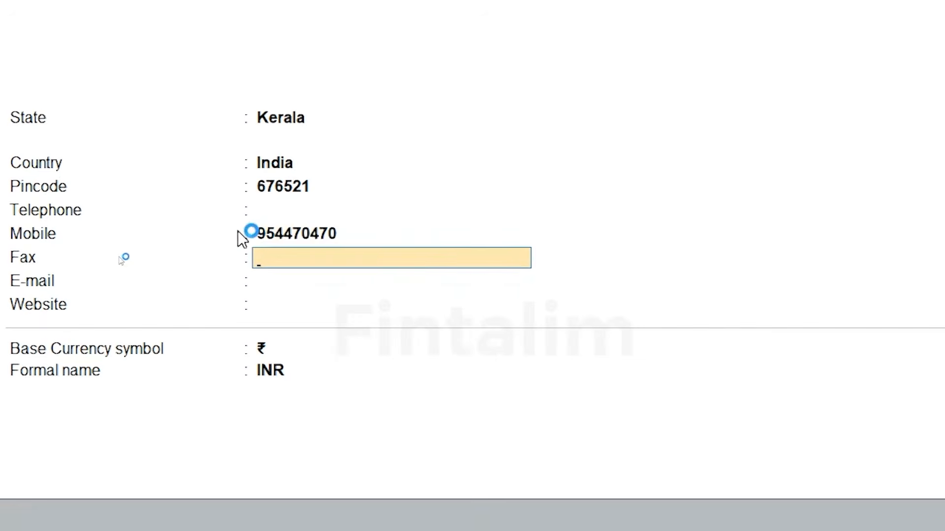
{"action": "key", "text": "Return"}
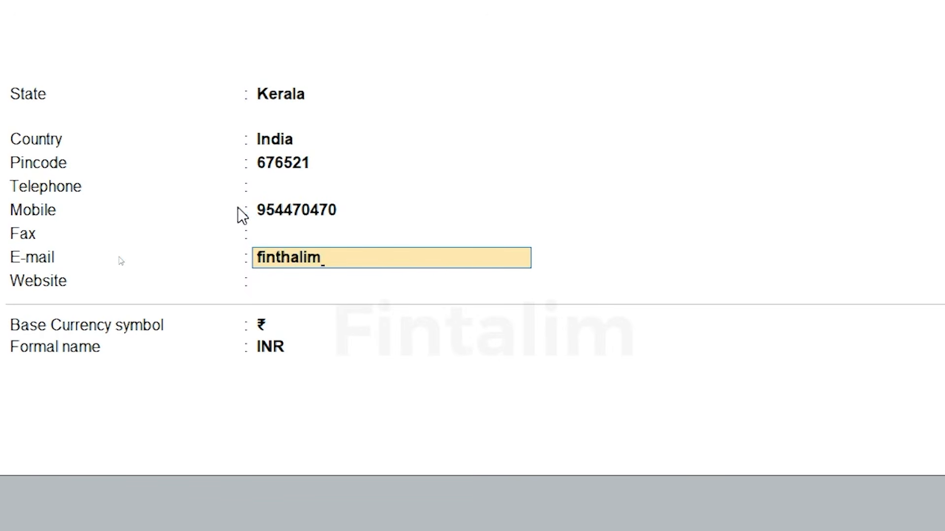
{"action": "key", "text": "Return"}
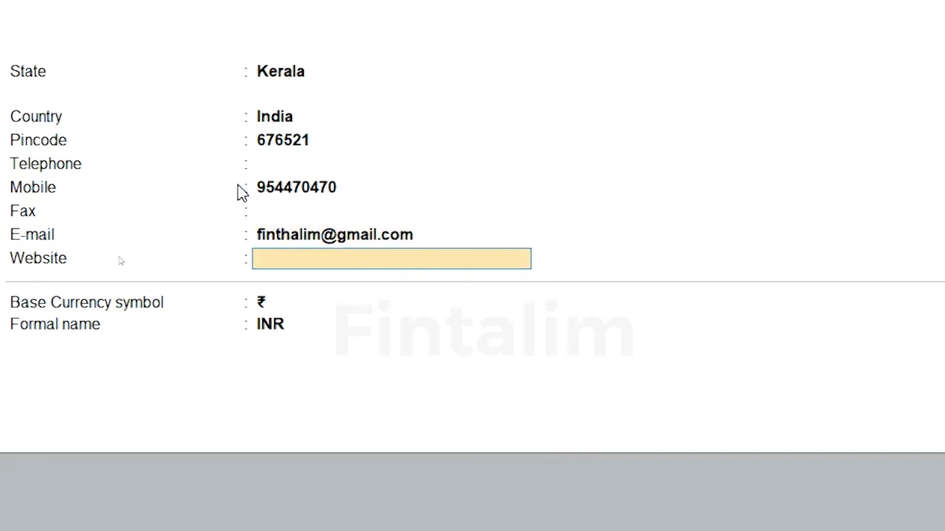
{"action": "key", "text": "Return"}
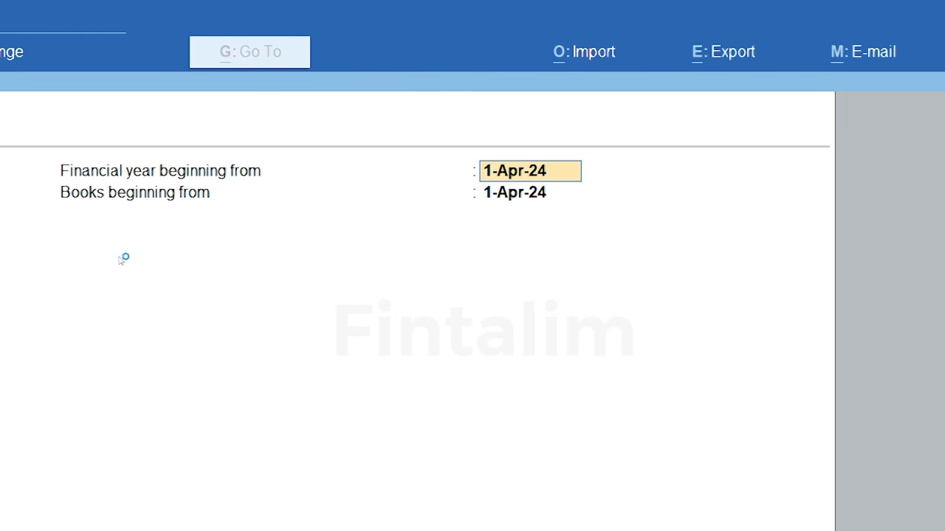
Set financial year from 1-4-2024, books beginning 1-7-2024, and accept creating the company
{"action": "type", "text": "1-"}
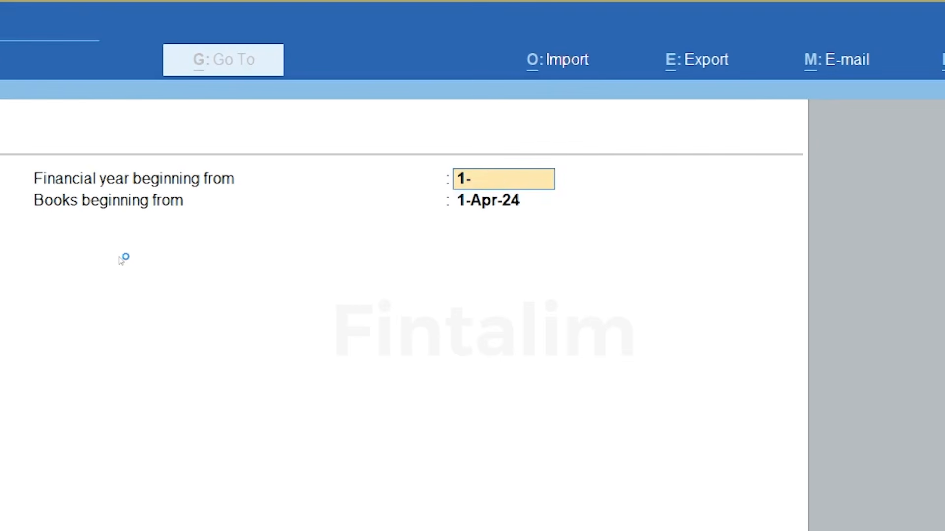
{"action": "type", "text": "4-2024"}
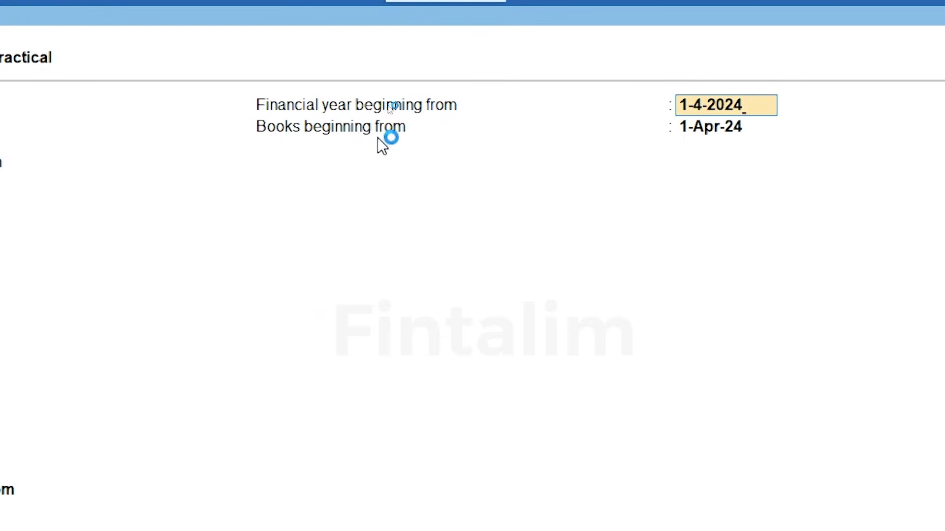
{"action": "key", "text": "Return"}
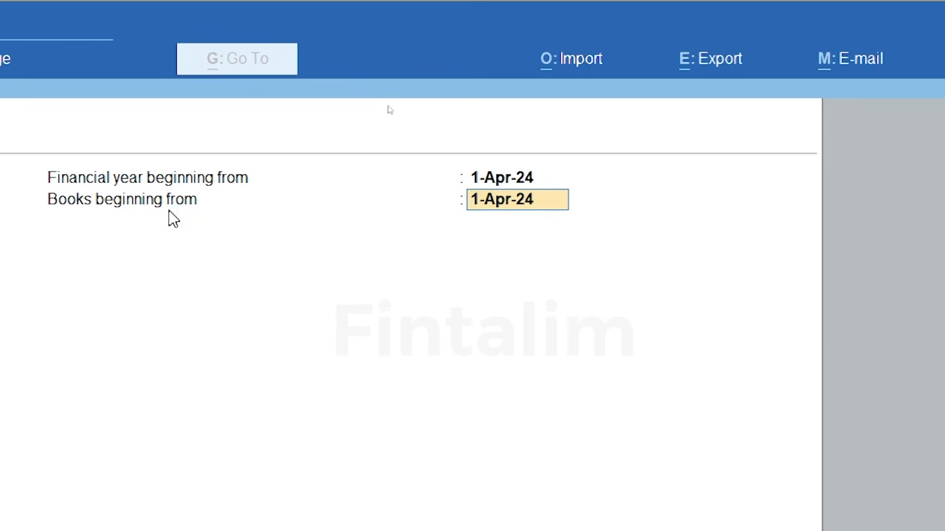
{"action": "type", "text": "1-7-"}
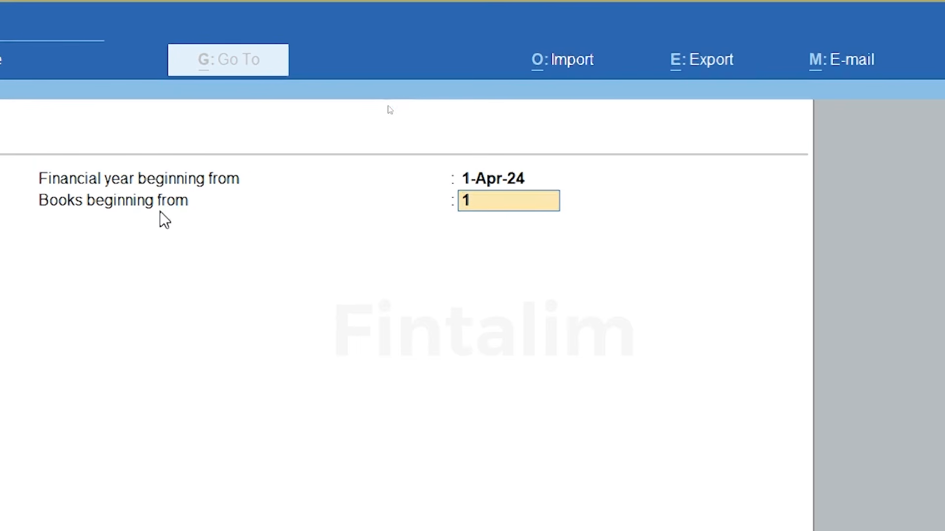
{"action": "type", "text": "2024"}
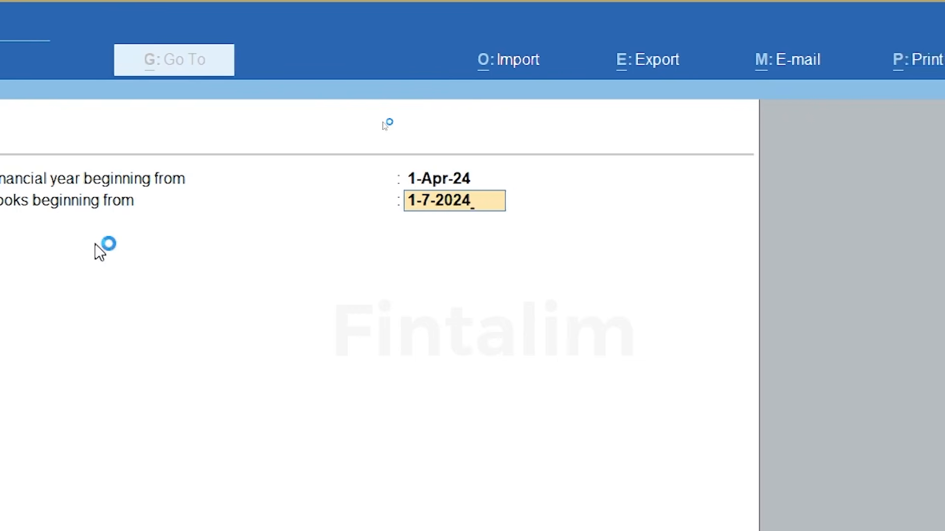
{"action": "key", "text": "Return"}
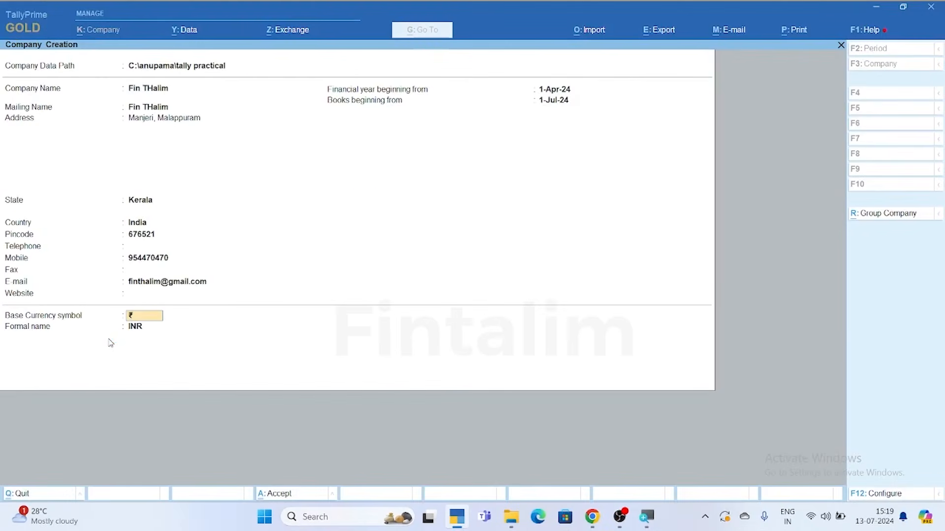
{"action": "key", "text": "Return"}
{"action": "key", "text": "Return"}
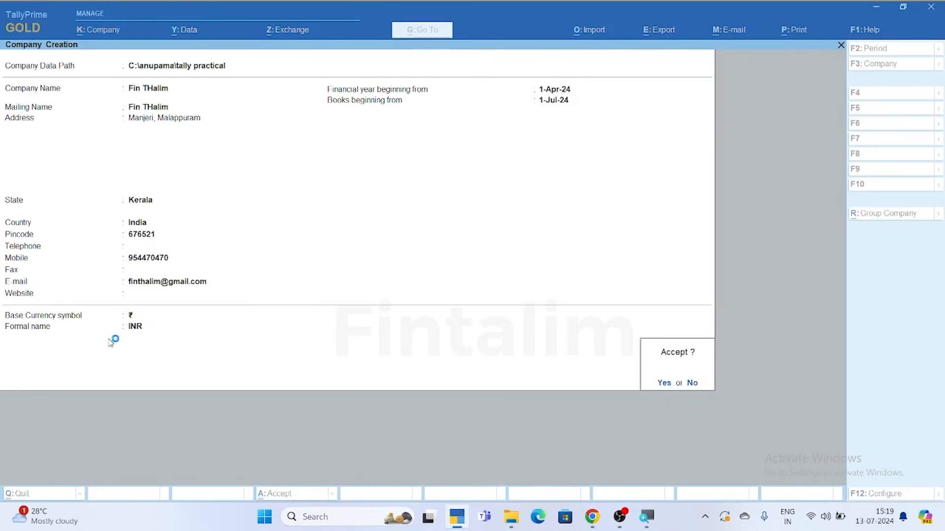
{"action": "key", "text": "y"}
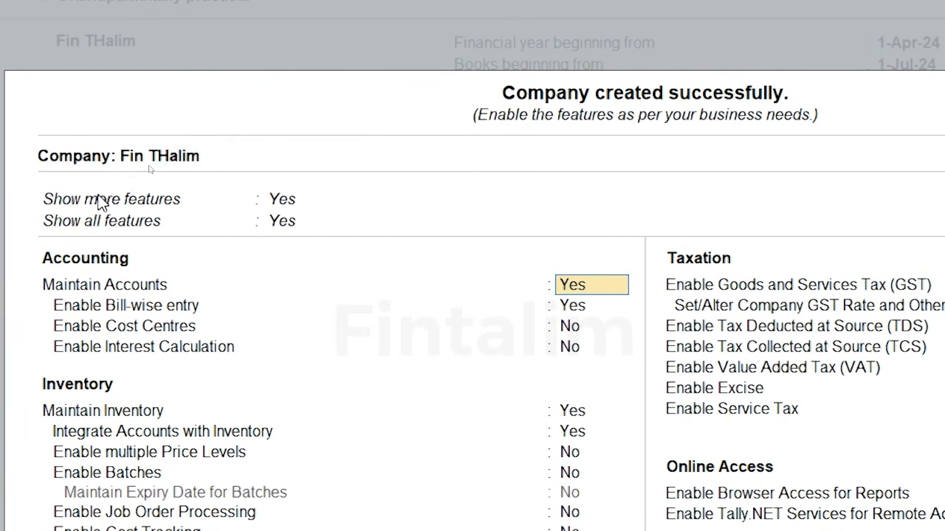
Set both Show more features and Show all features to Yes
{"action": "left_click", "coordinate": [293, 202]}
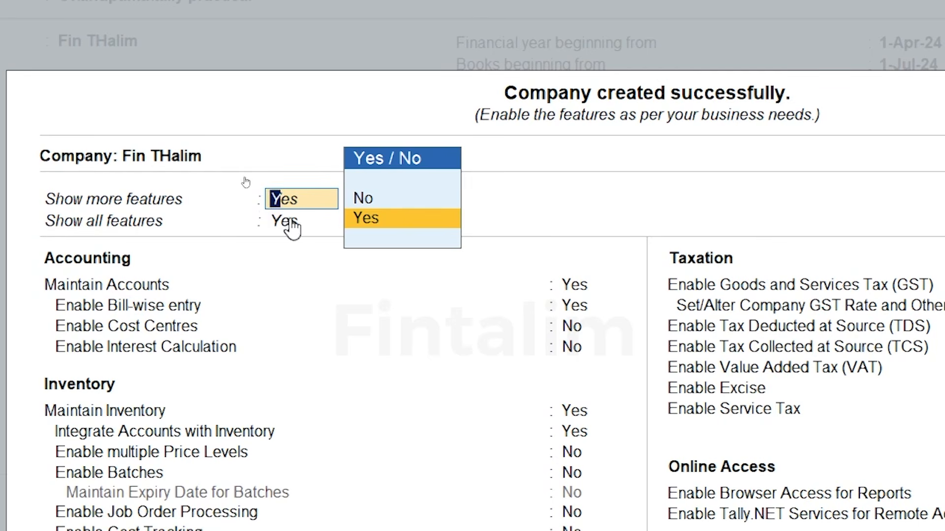
{"action": "left_click", "coordinate": [288, 222]}
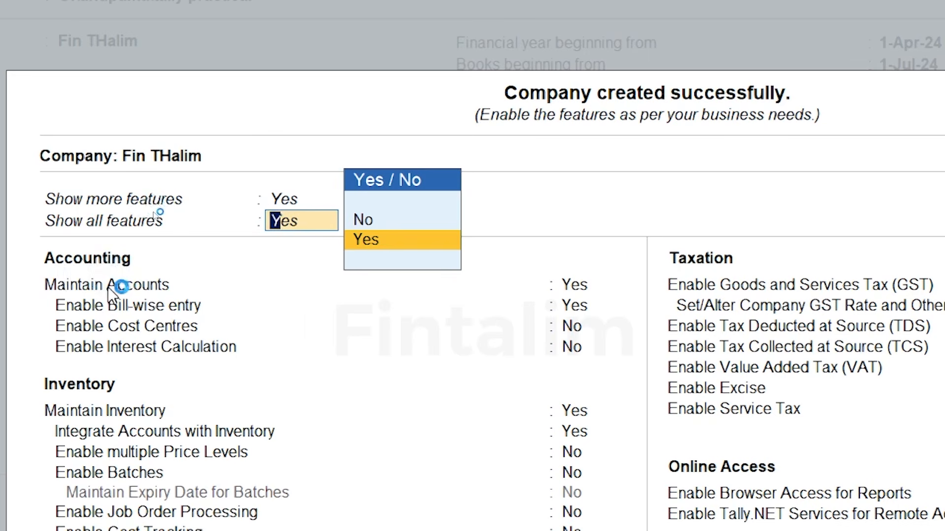
{"action": "left_click", "coordinate": [147, 285]}
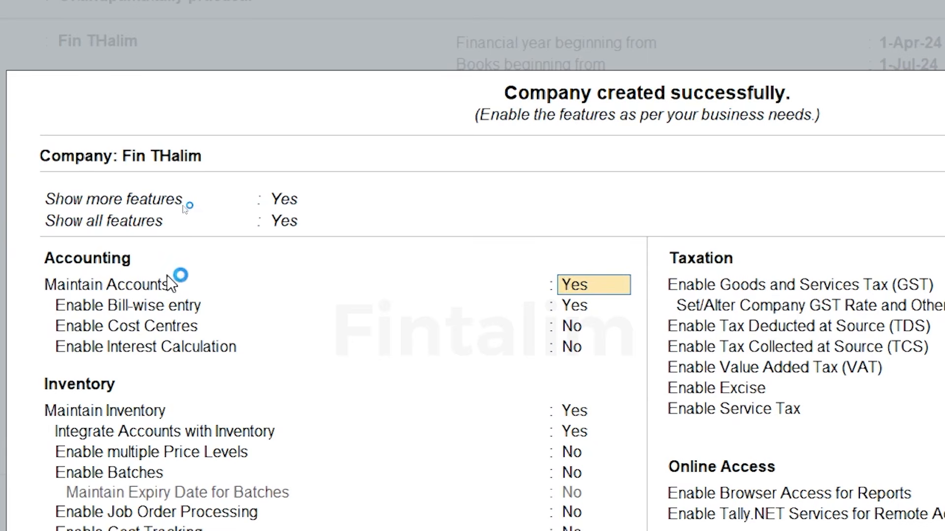
{"action": "left_click", "coordinate": [179, 281]}
{"action": "left_click", "coordinate": [148, 411]}
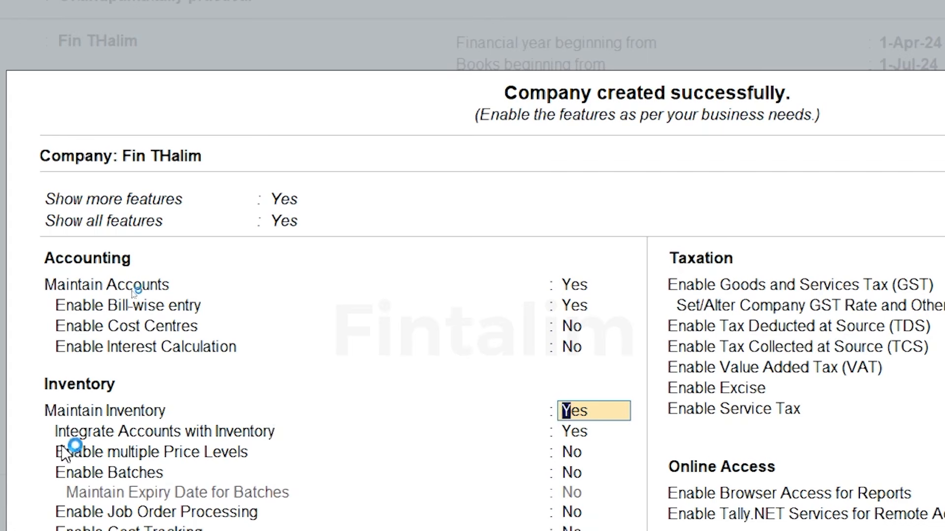
{"action": "key", "text": "Return"}
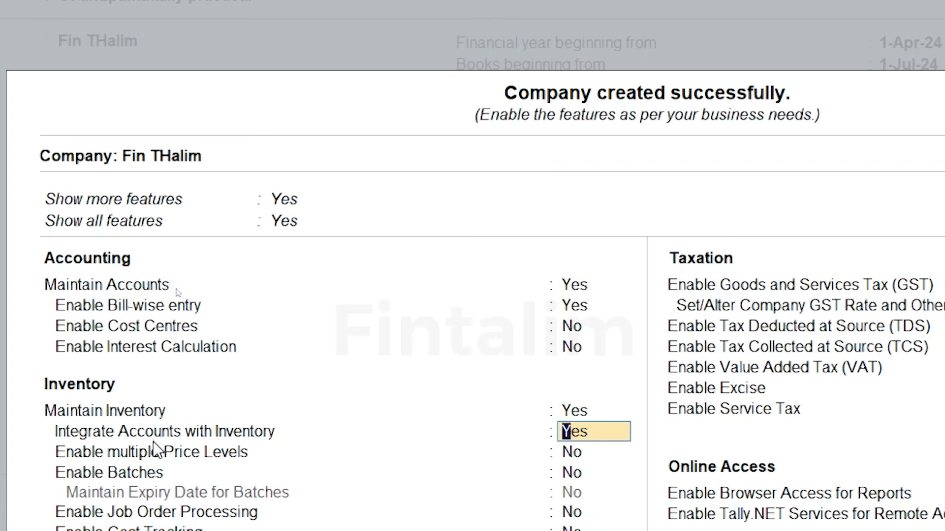
{"action": "key", "text": "Return"}
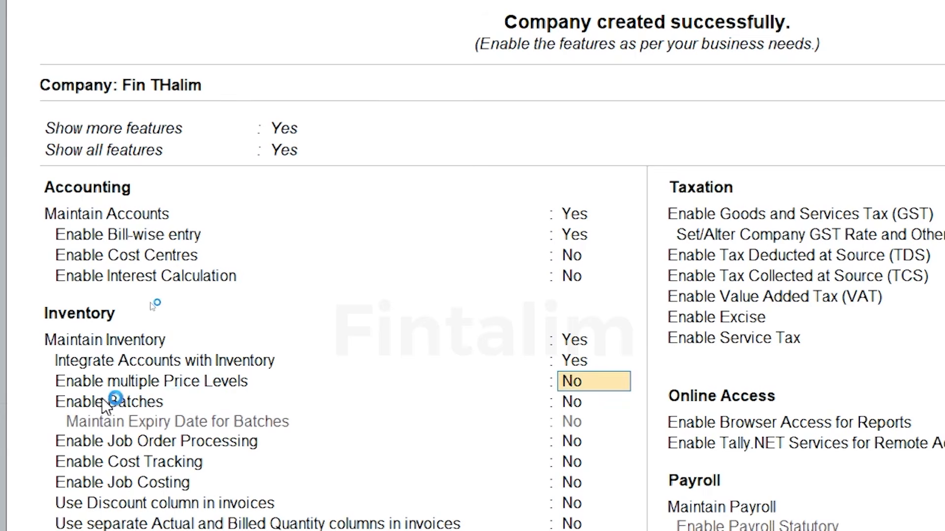
{"action": "key", "text": "Return"}
{"action": "key", "text": "Return"}
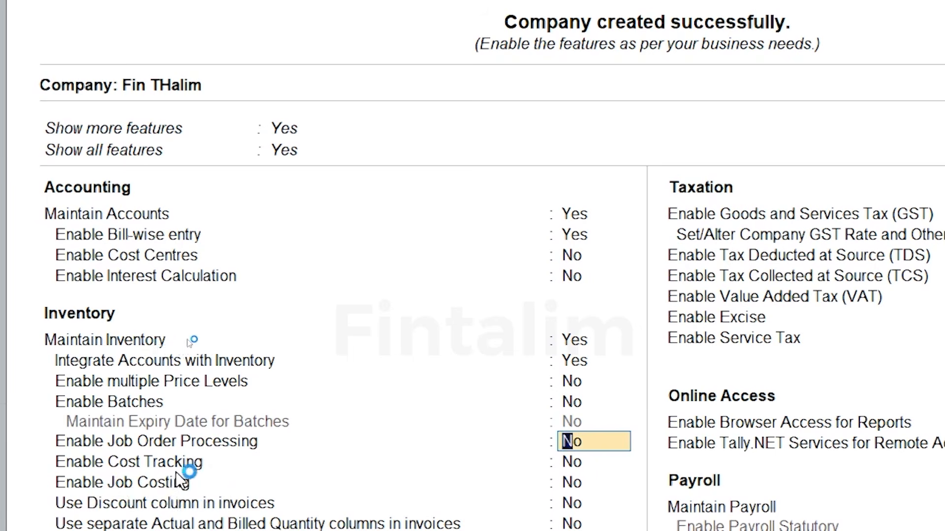
{"action": "key", "text": "Return"}
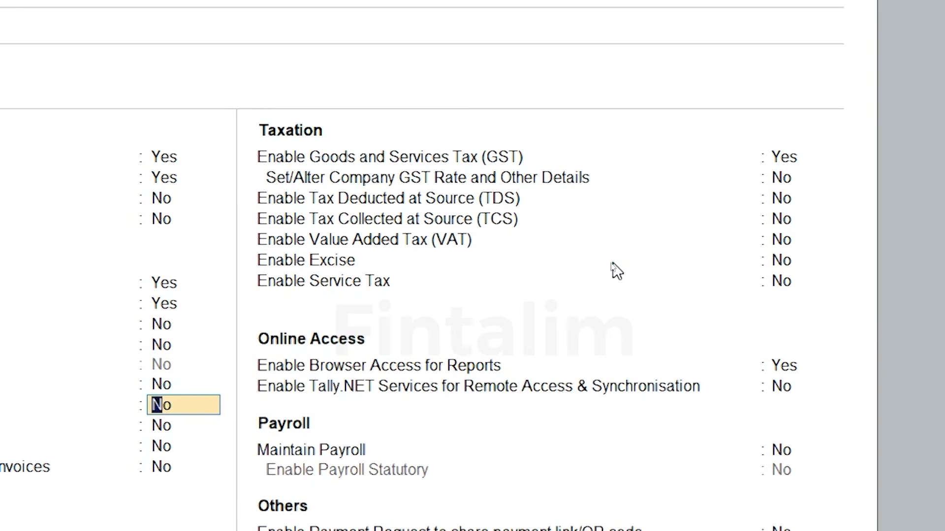
Set Enable GST to Yes and open the GST Registration details with Kerala as state
{"action": "left_click", "coordinate": [616, 269]}
{"action": "left_click", "coordinate": [616, 270]}
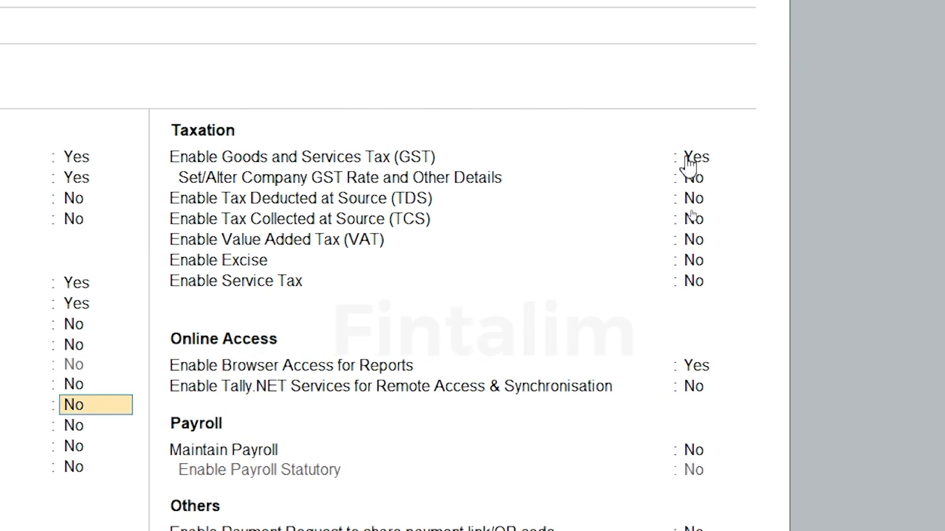
{"action": "left_click", "coordinate": [692, 159]}
{"action": "key", "text": "Return"}
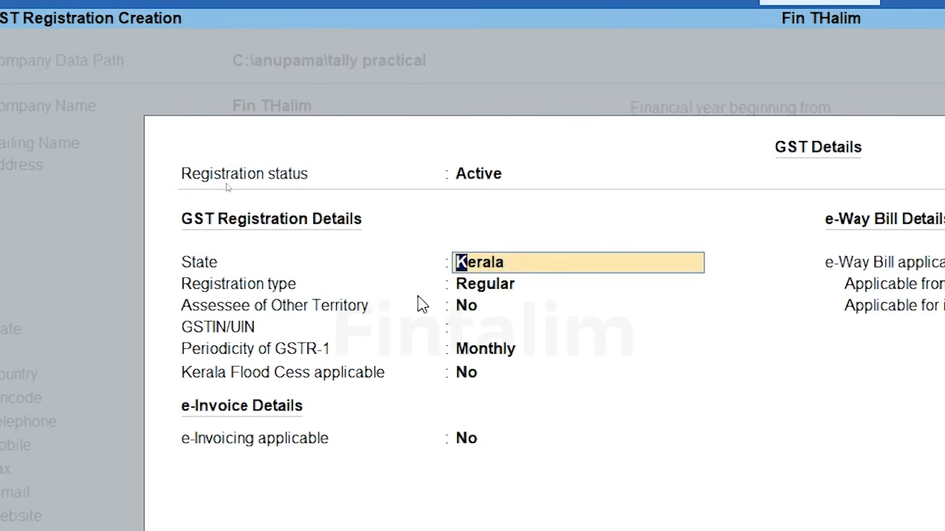
Keep State Kerala, Regular registration type and Assessee of Other Territory at No
{"action": "key", "text": "Return"}
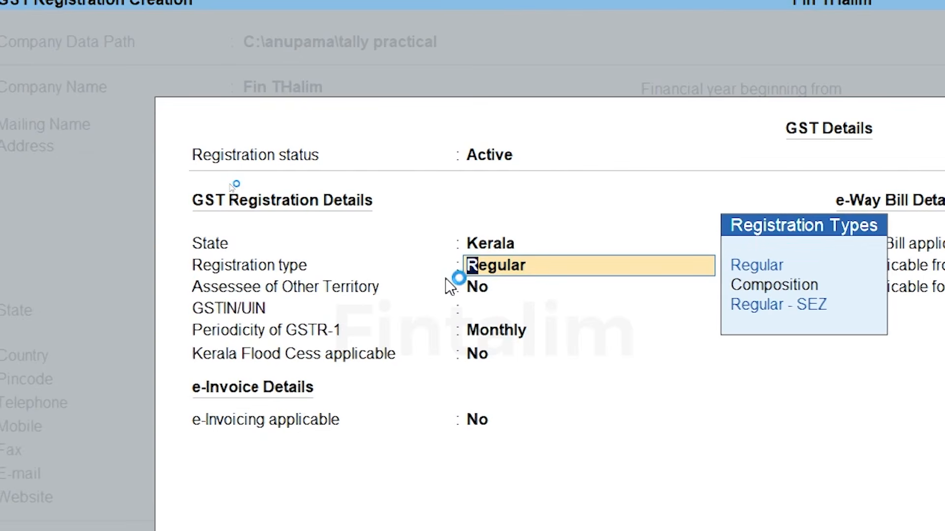
{"action": "key", "text": "Return"}
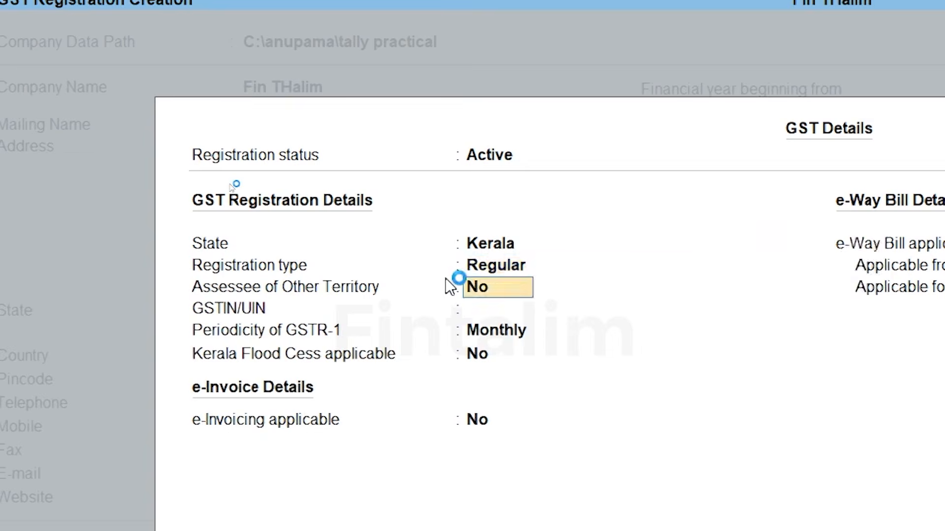
{"action": "key", "text": "Return"}
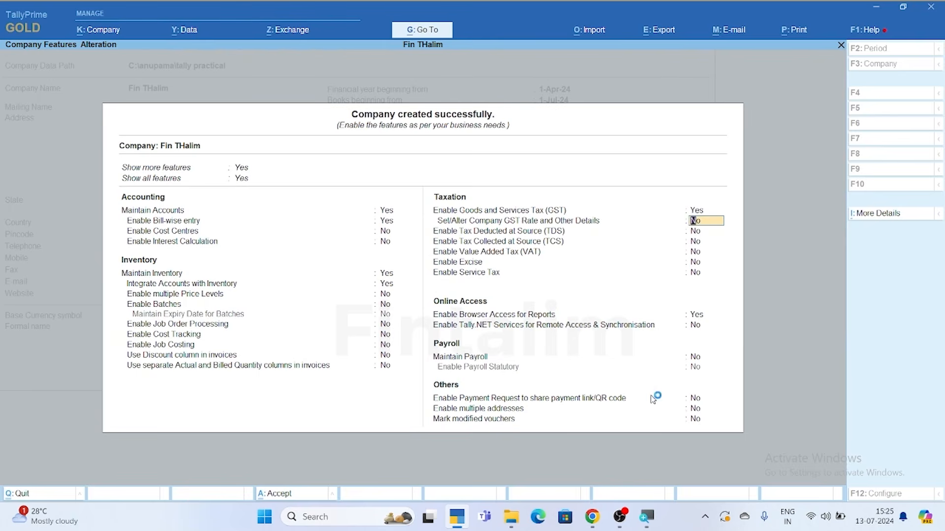
Accept the Company Features with Ctrl+A and return to the Gateway of Tally
{"action": "key", "text": "ctrl"}
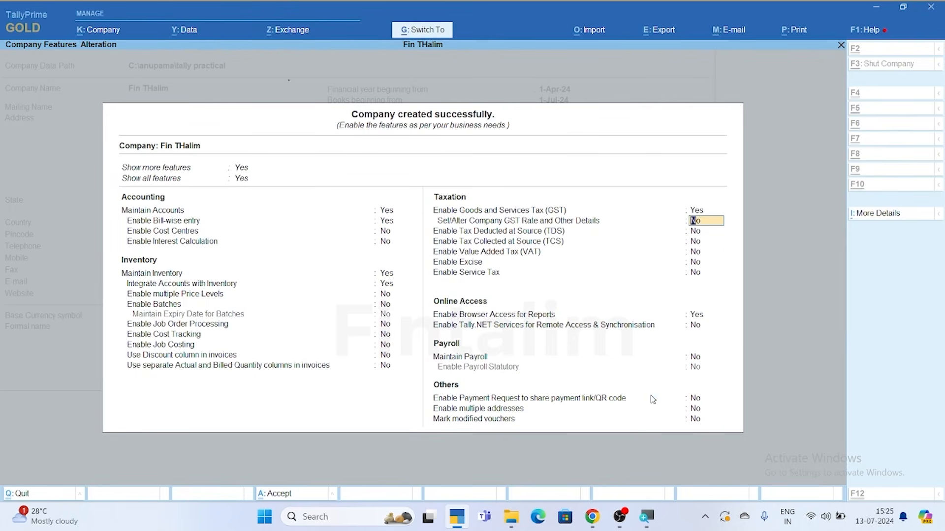
{"action": "key", "text": "ctrl+a"}
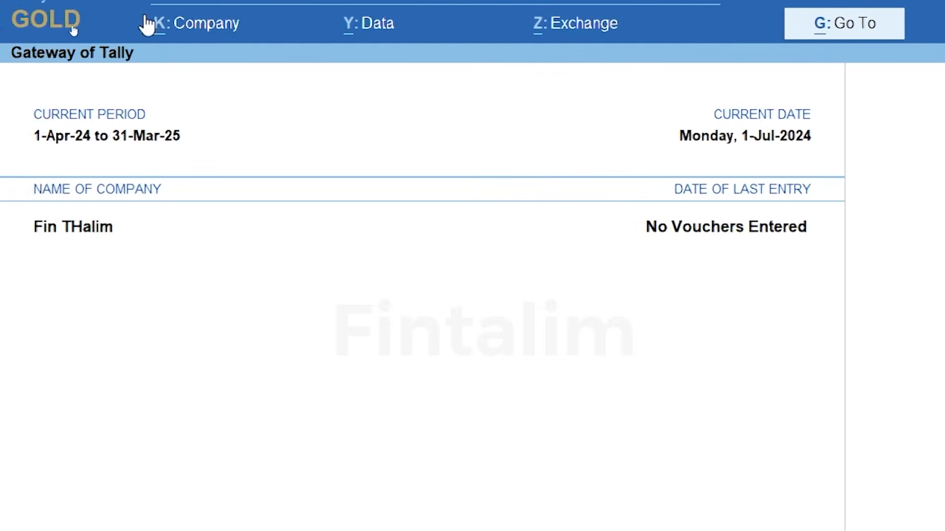
Open the Alter option under K: Company to view Fin THalim's saved details
{"action": "left_click", "coordinate": [209, 26]}
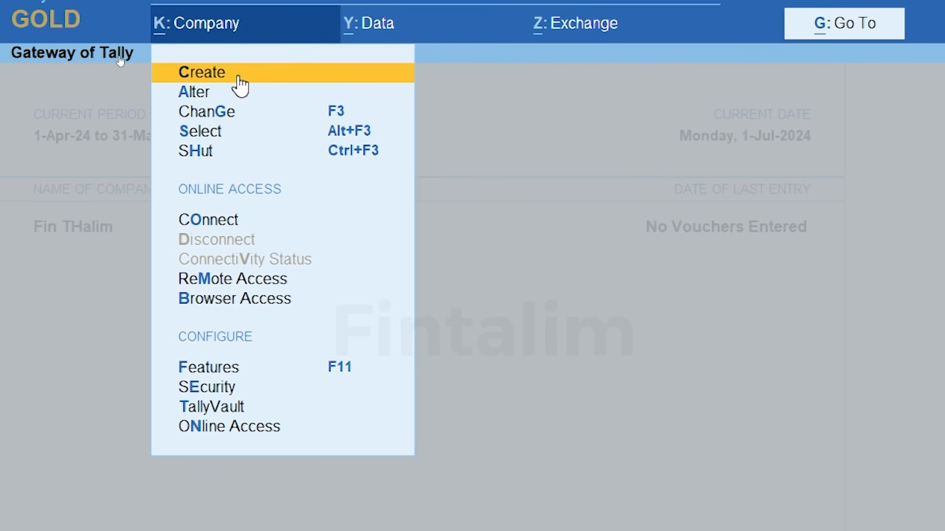
{"action": "key", "text": "Down"}
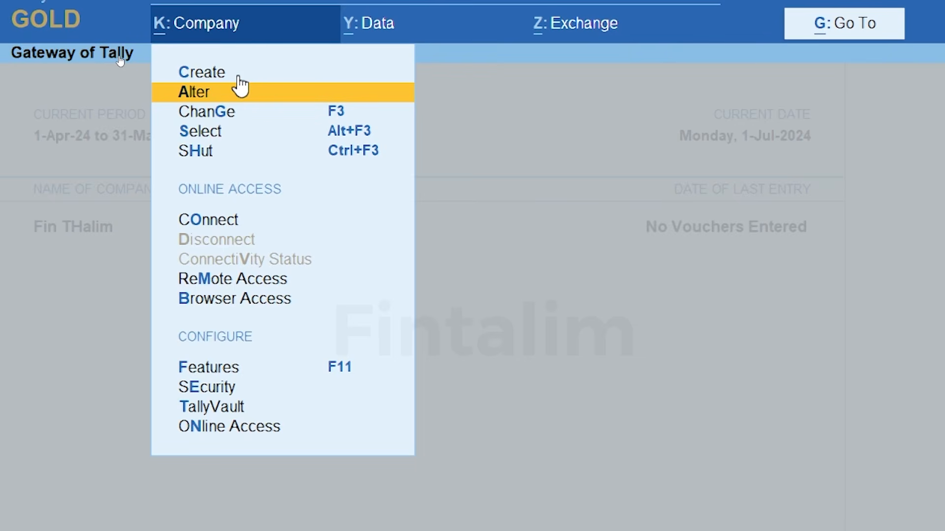
{"action": "left_click", "coordinate": [240, 90]}
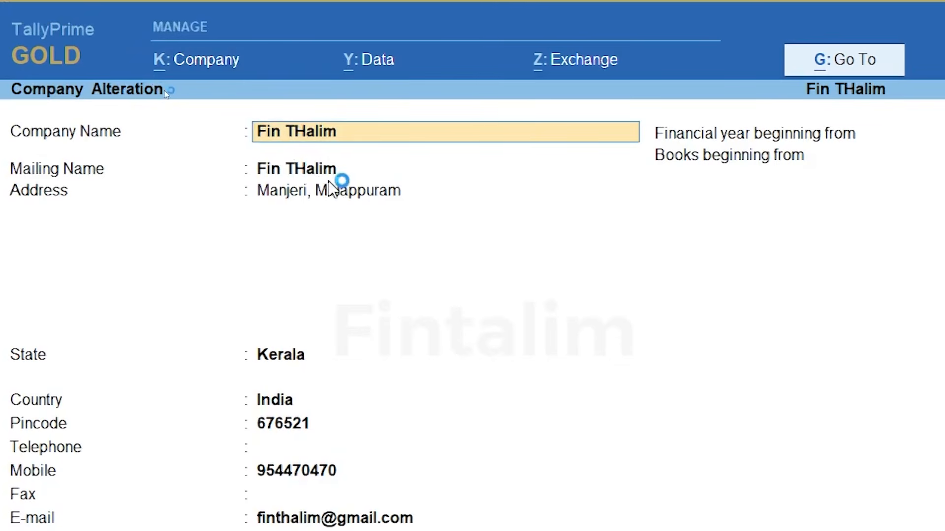
Exit Company Alteration and the new-company form unsaved, then open Select Company
{"action": "key", "text": "Escape"}
{"action": "key", "text": "Escape"}
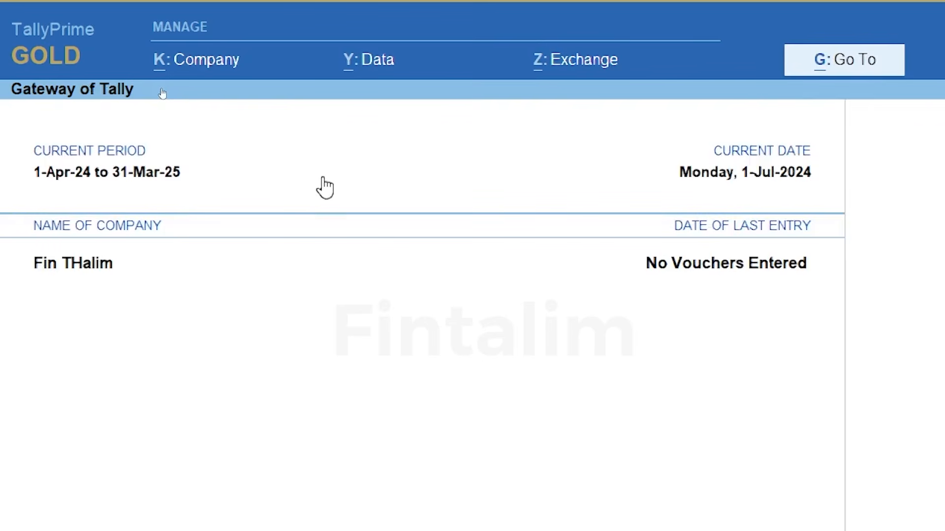
{"action": "left_click", "coordinate": [214, 62]}
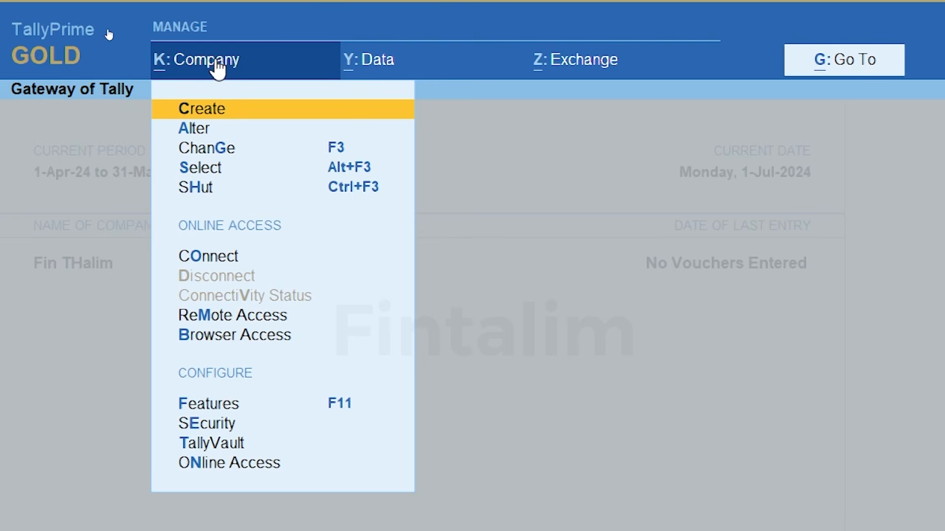
{"action": "key", "text": "Return"}
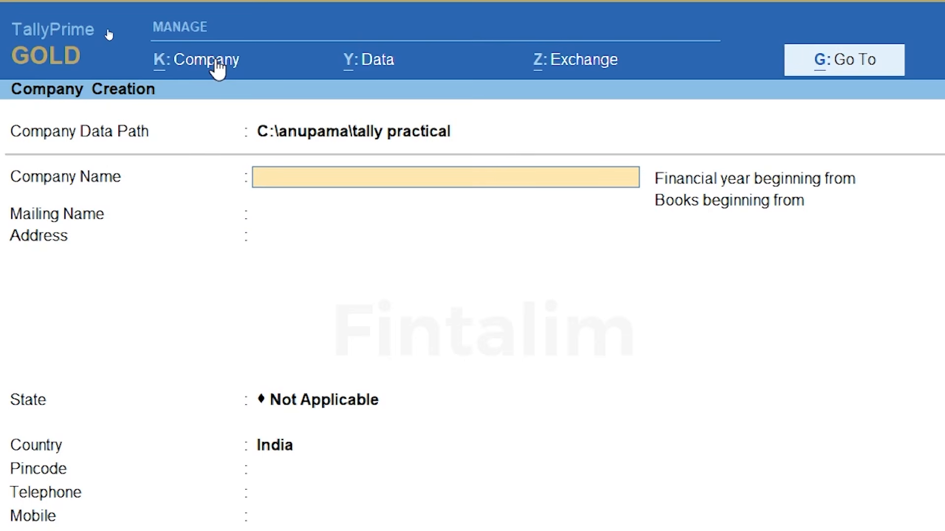
{"action": "key", "text": "Escape"}
{"action": "key", "text": "Escape"}
{"action": "left_click", "coordinate": [217, 63]}
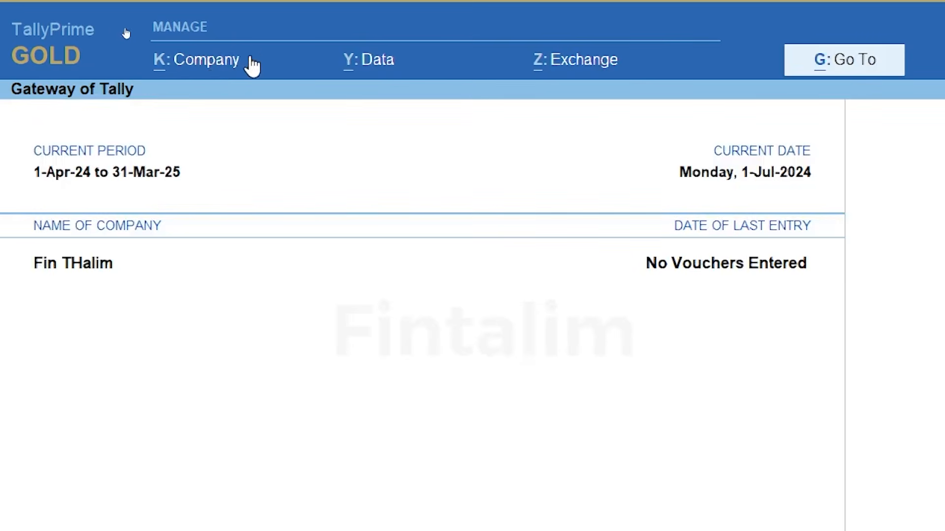
{"action": "left_click", "coordinate": [231, 59]}
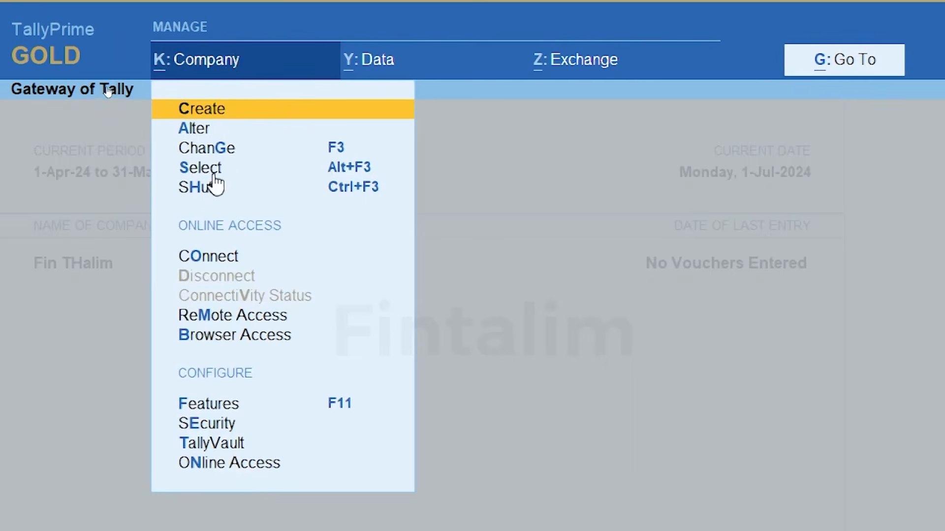
{"action": "left_click", "coordinate": [211, 169]}
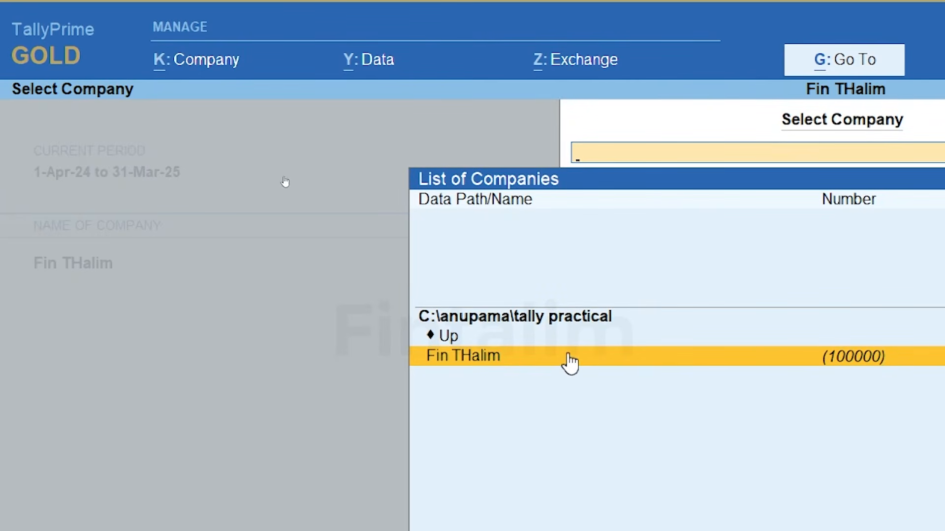
Load Fin THalim from the company list and show the K: Company options
{"action": "left_click", "coordinate": [565, 363]}
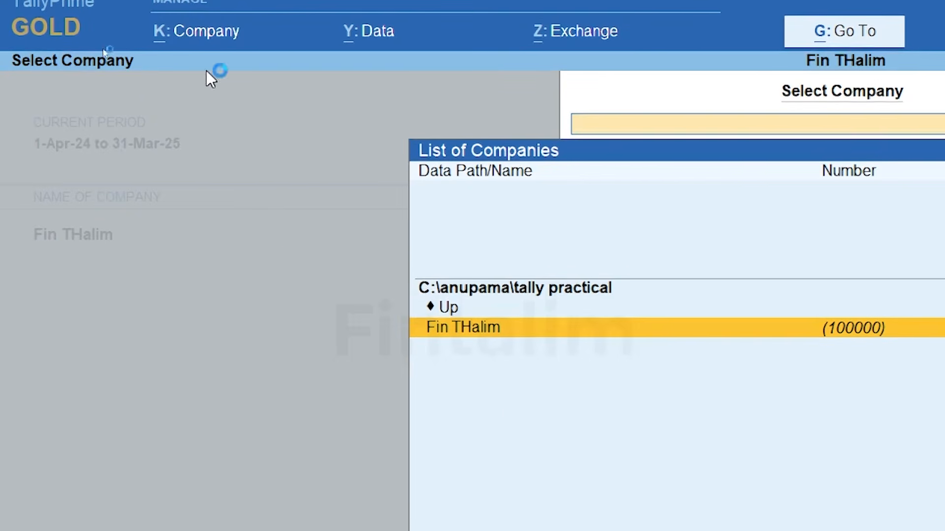
{"action": "left_click", "coordinate": [215, 32]}
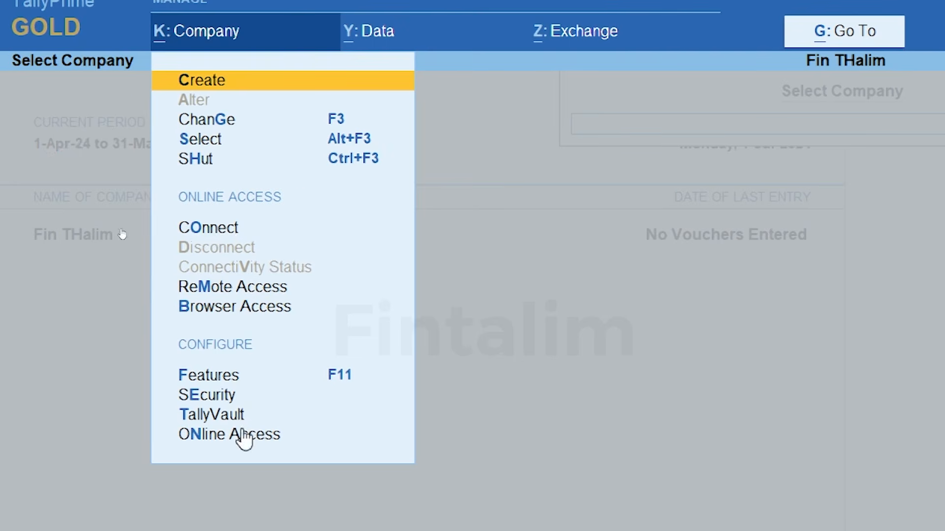
Open the Y: Data menu with Backup, Restore, Repair and Data Path options
{"action": "left_click", "coordinate": [379, 34]}
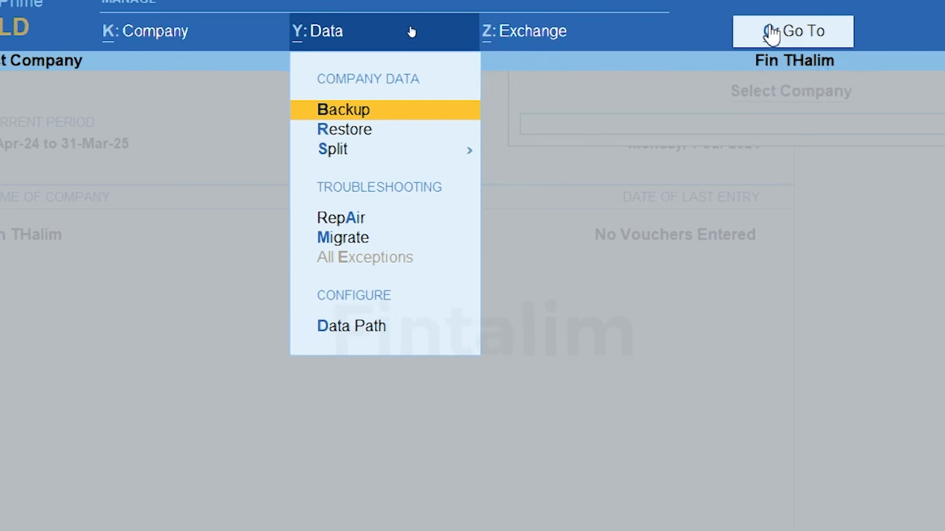
Open the G: Go To reports list and move down to Cash/Bank Book
{"action": "left_click", "coordinate": [799, 36]}
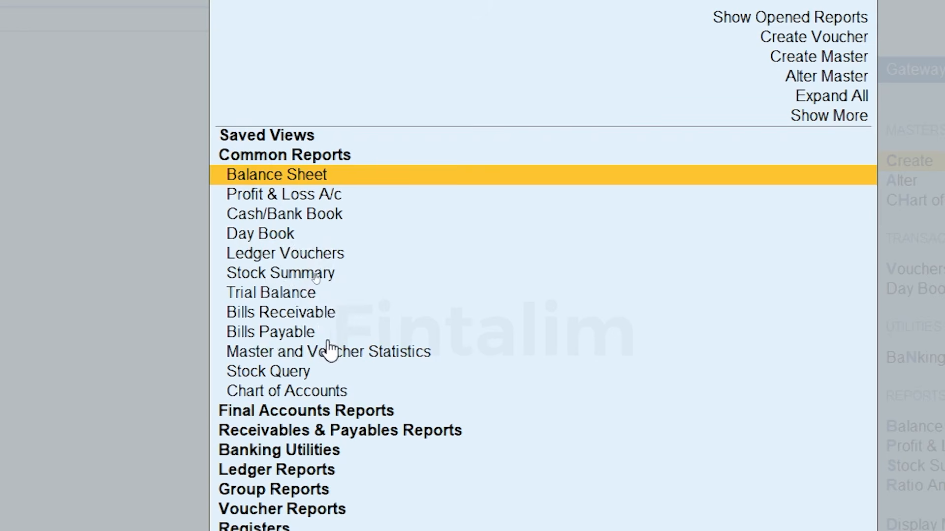
{"action": "key", "text": "Down"}
{"action": "key", "text": "Down"}
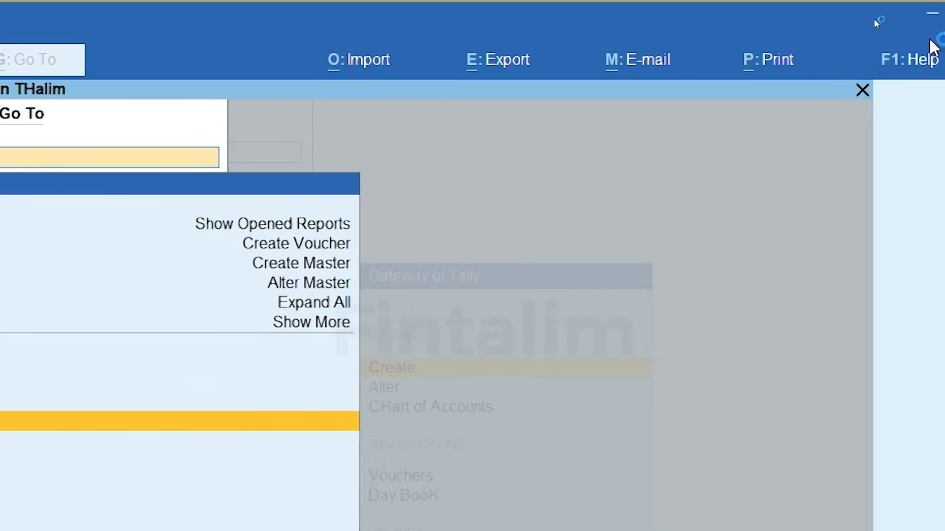
Open and close F1: Help, then close Go To back to the Gateway of Tally
{"action": "left_click", "coordinate": [921, 62]}
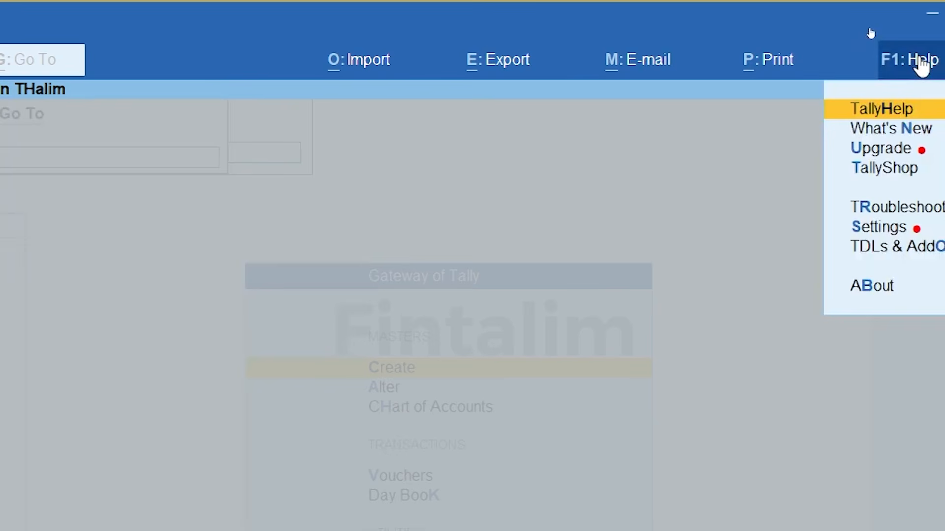
{"action": "key", "text": "Escape"}
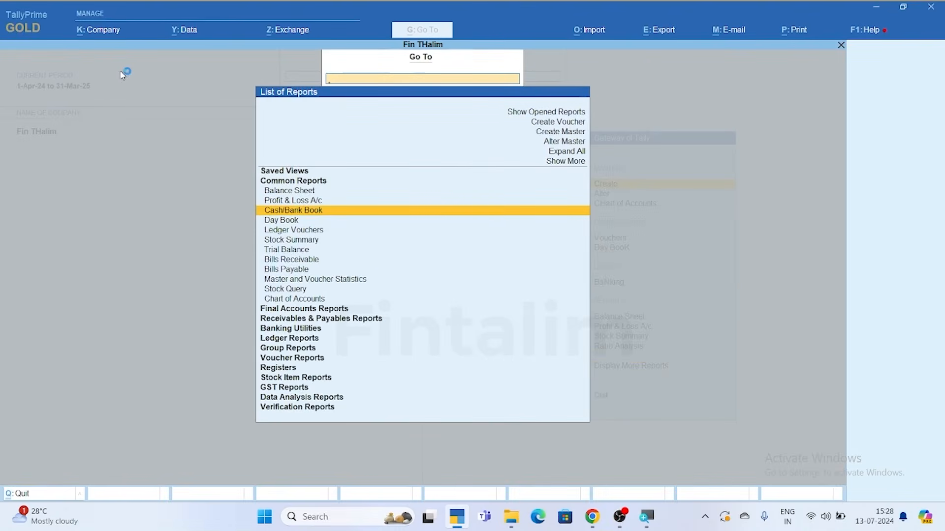
{"action": "key", "text": "Escape"}
{"action": "key", "text": "Escape"}
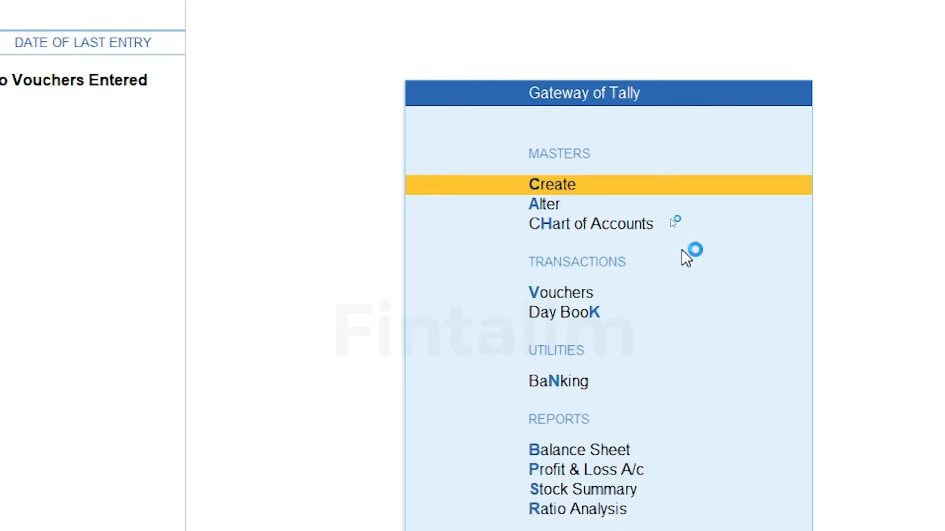
{"action": "left_click", "coordinate": [621, 190]}
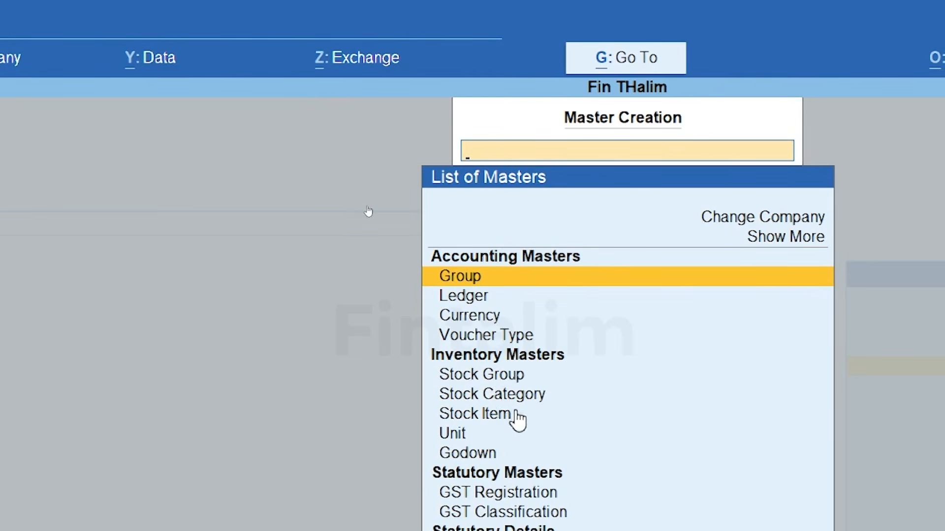
{"action": "key", "text": "Down"}
{"action": "key", "text": "Down"}
{"action": "key", "text": "Down"}
{"action": "key", "text": "Down"}
{"action": "key", "text": "Down"}
{"action": "key", "text": "Down"}
{"action": "key", "text": "Down"}
{"action": "key", "text": "Down"}
{"action": "key", "text": "Down"}
{"action": "key", "text": "Down"}
{"action": "key", "text": "Down"}
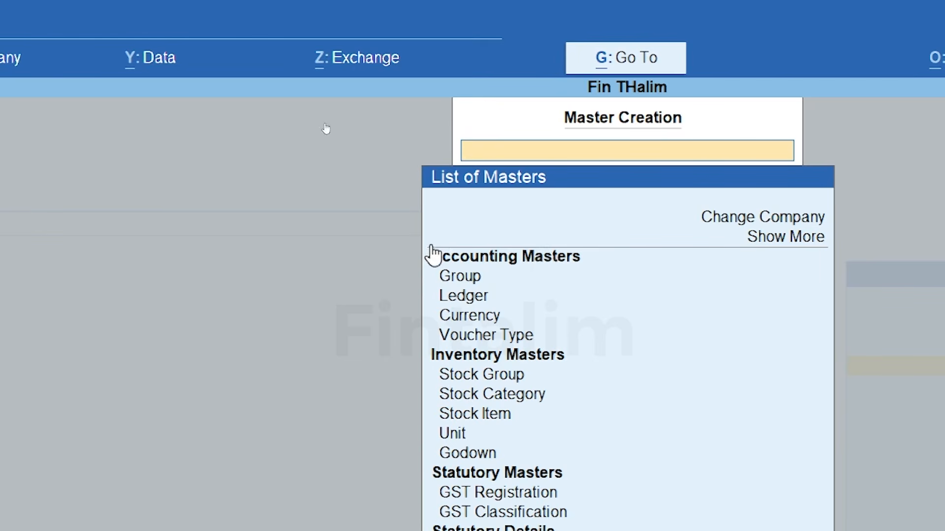
{"action": "key", "text": "Escape"}
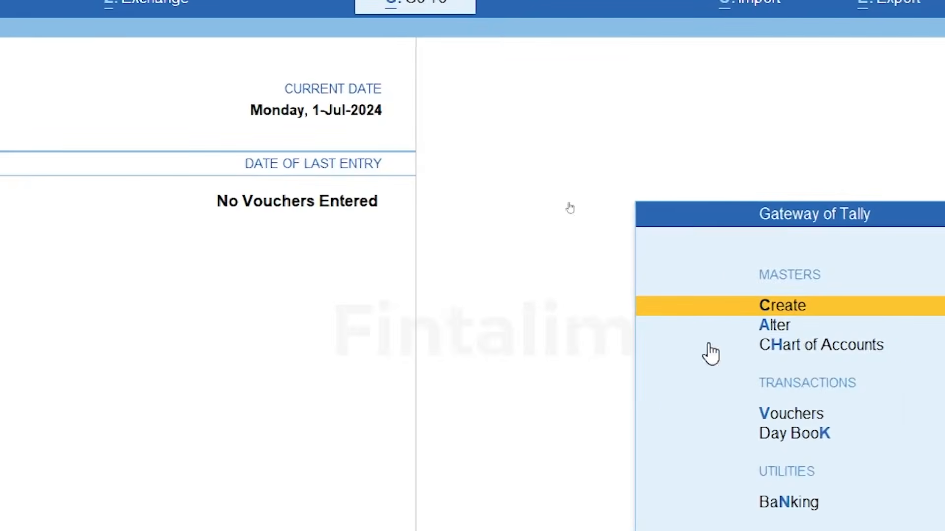
{"action": "key", "text": "v"}
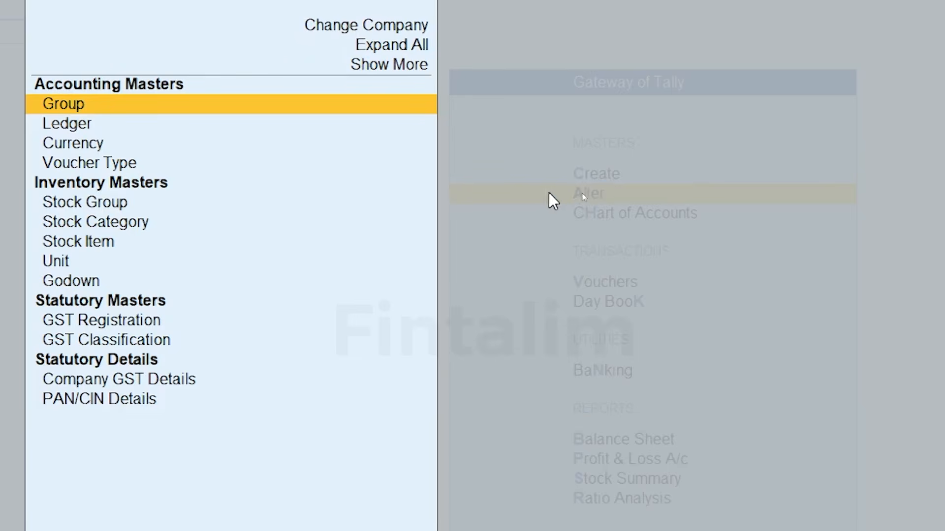
{"action": "left_click", "coordinate": [568, 209]}
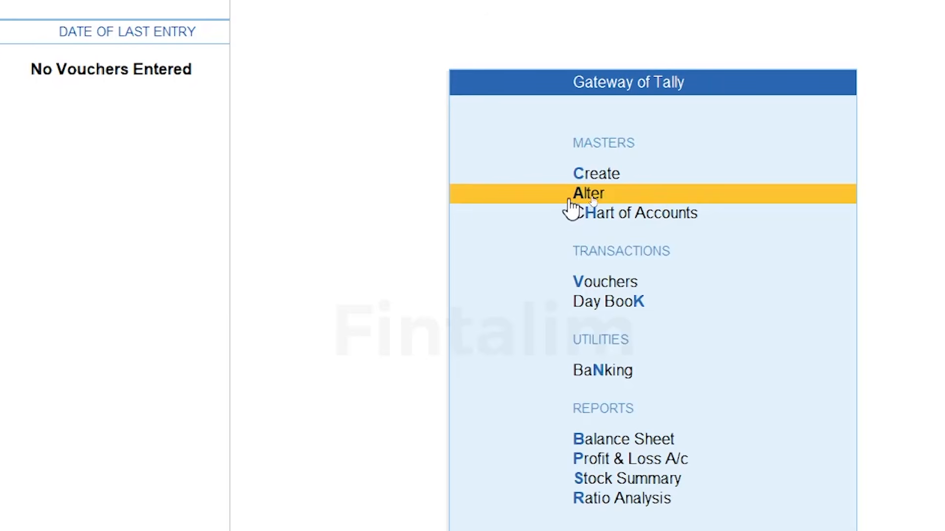
{"action": "left_click", "coordinate": [634, 214]}
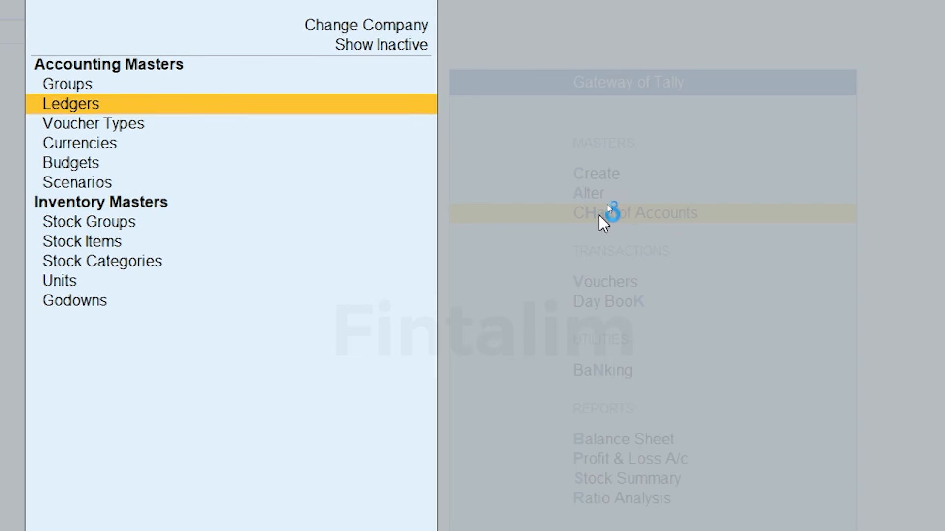
{"action": "key", "text": "Return"}
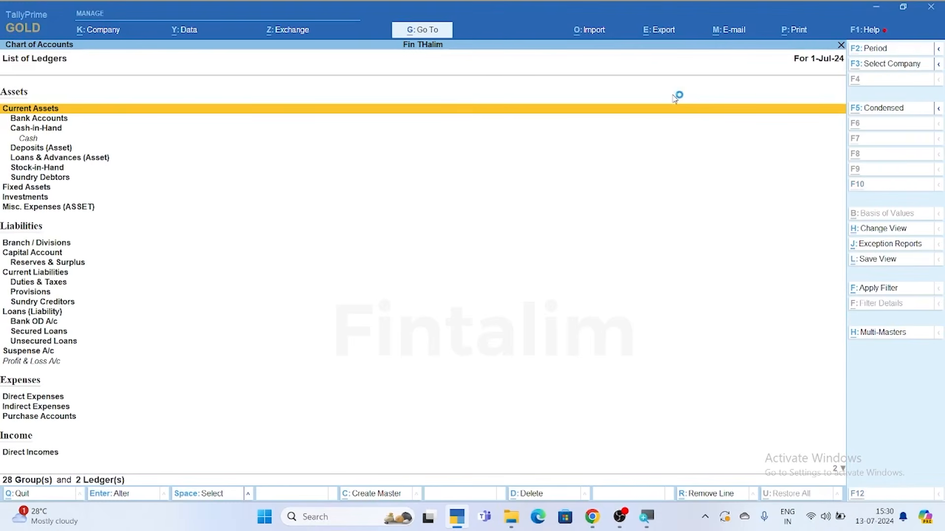
{"action": "key", "text": "alt+h"}
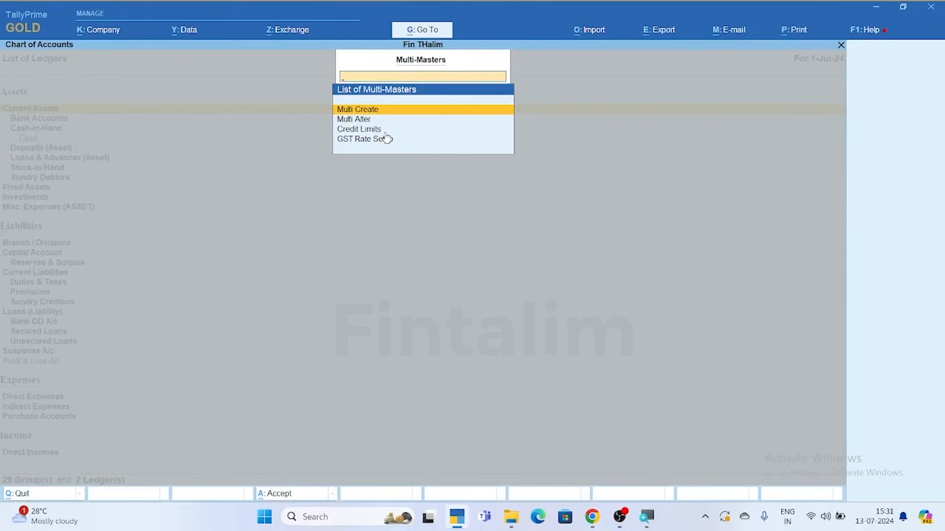
{"action": "key", "text": "Escape"}
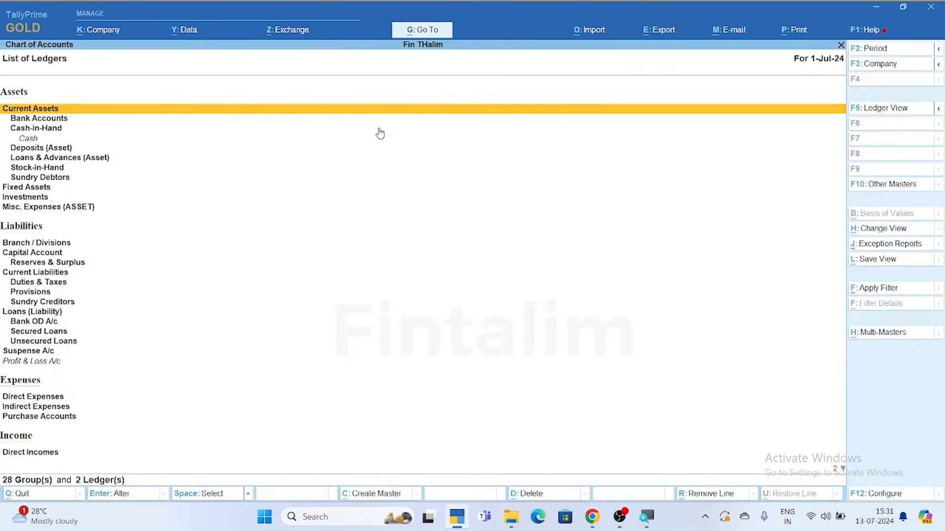
{"action": "key", "text": "Escape"}
{"action": "key", "text": "Escape"}
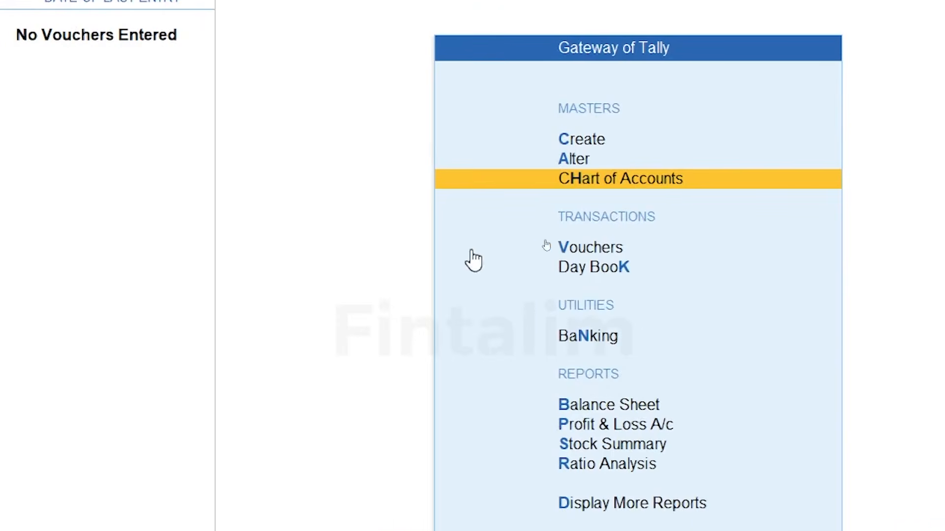
{"action": "left_click", "coordinate": [633, 251]}
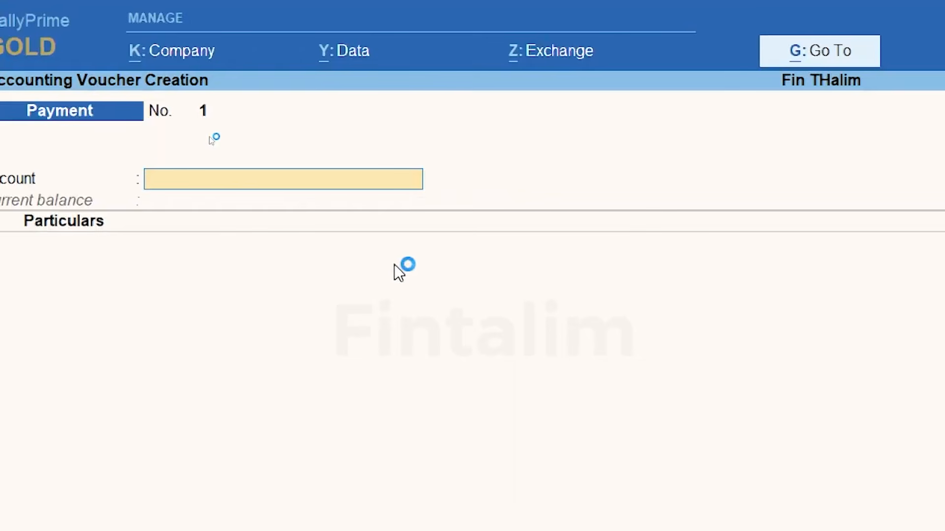
{"action": "key", "text": "F6"}
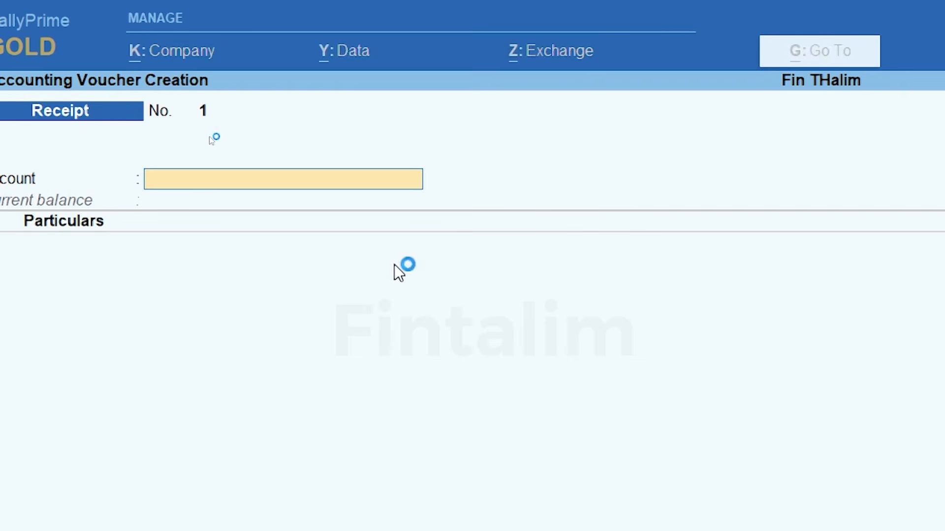
{"action": "key", "text": "Escape"}
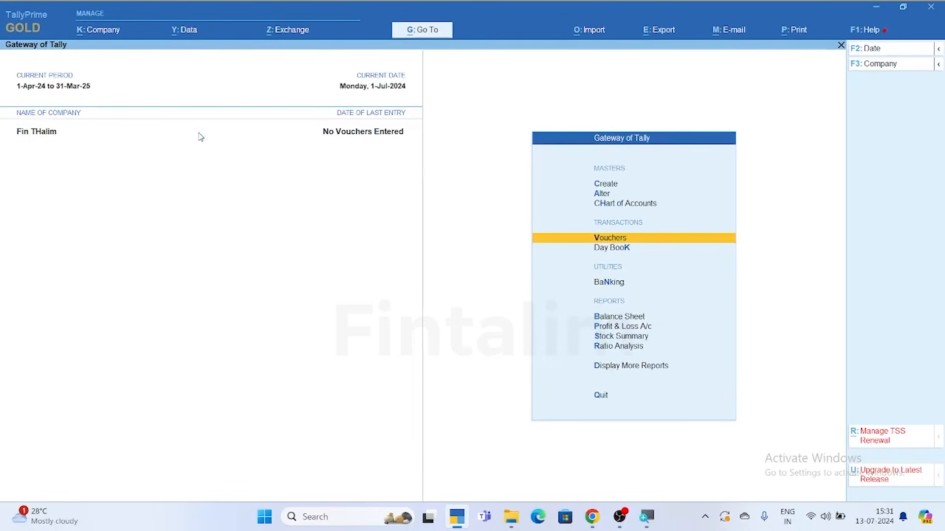
{"action": "key", "text": "Down"}
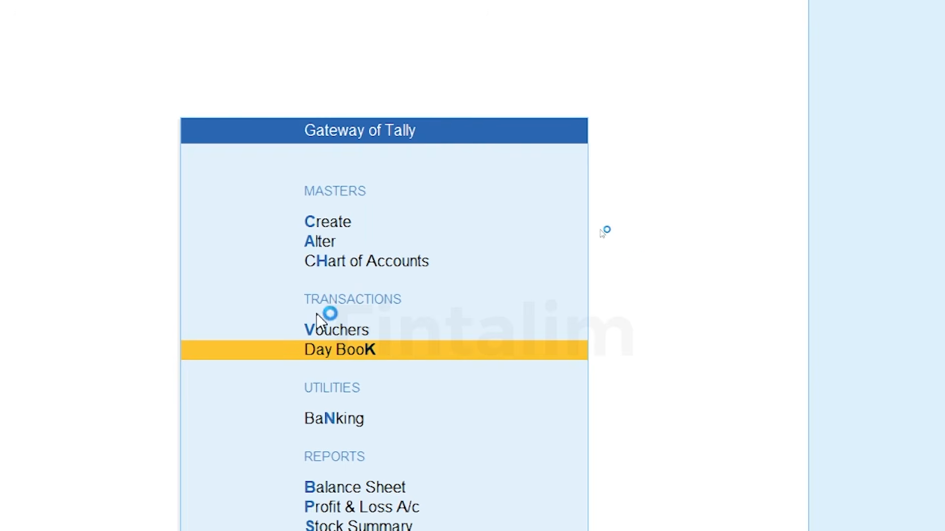
{"action": "key", "text": "Return"}
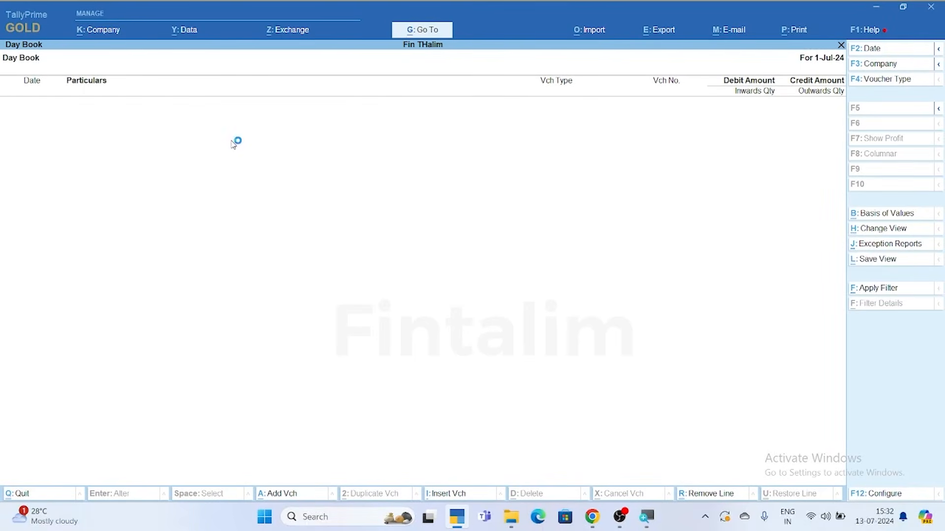
{"action": "key", "text": "Escape"}
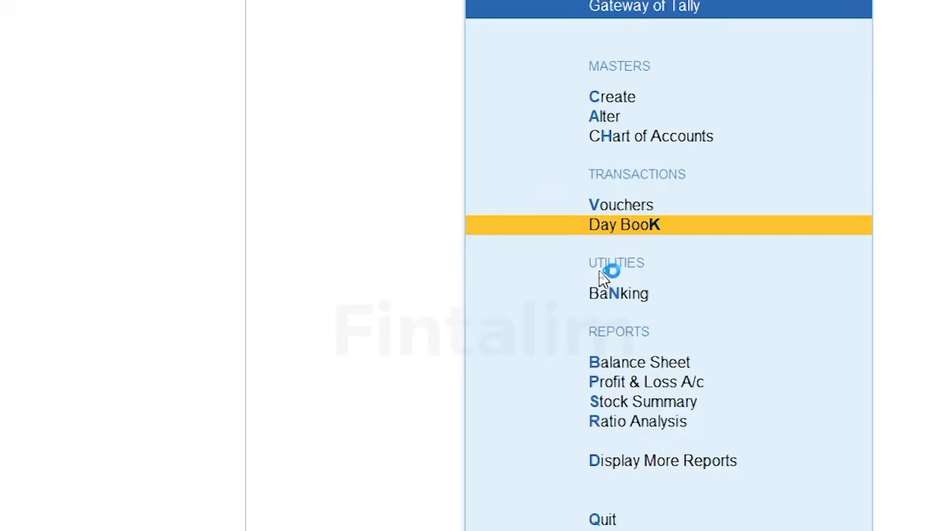
{"action": "key", "text": "Down"}
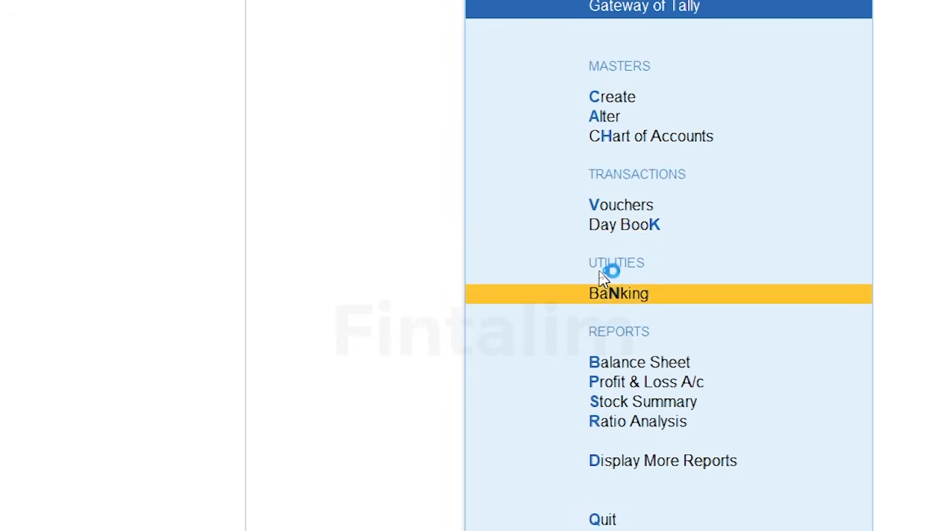